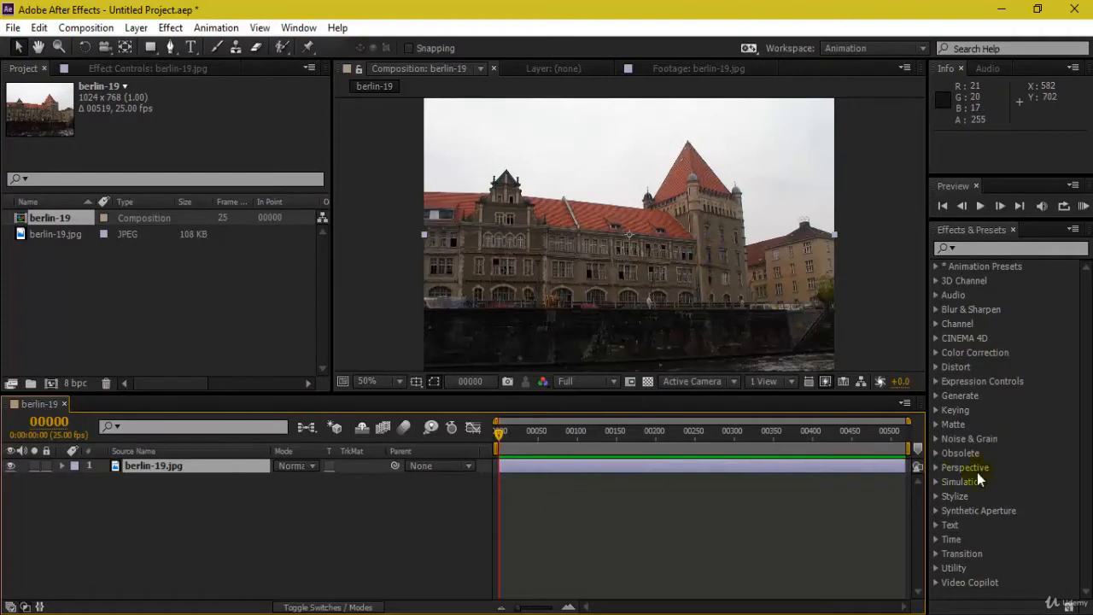
Apply the Luma Key keying effect to the berlin-19.jpg layer.
left_click(936, 411)
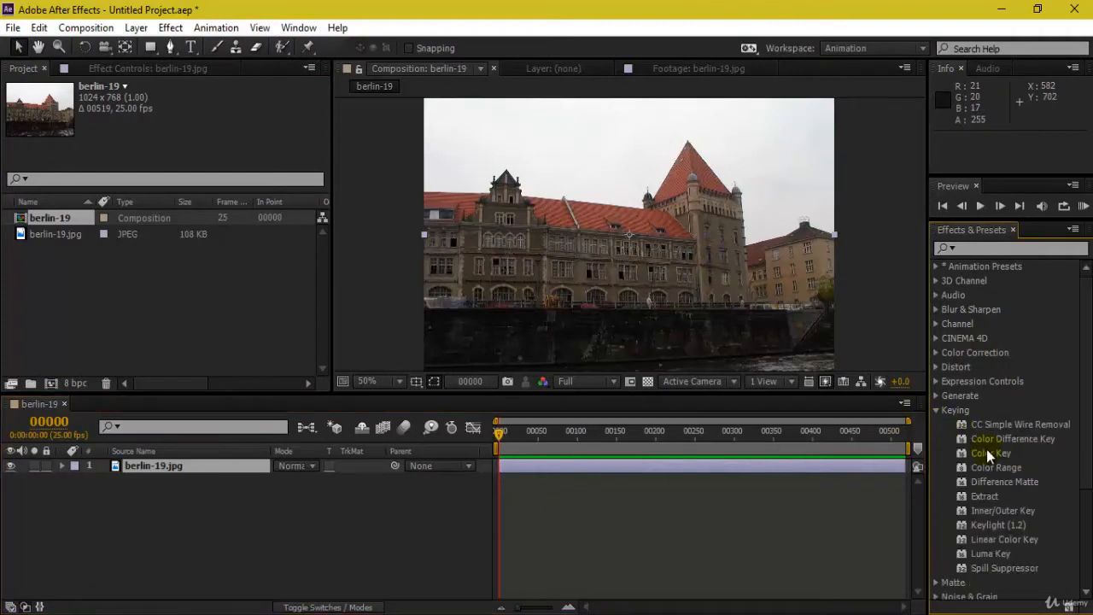
left_click(992, 554)
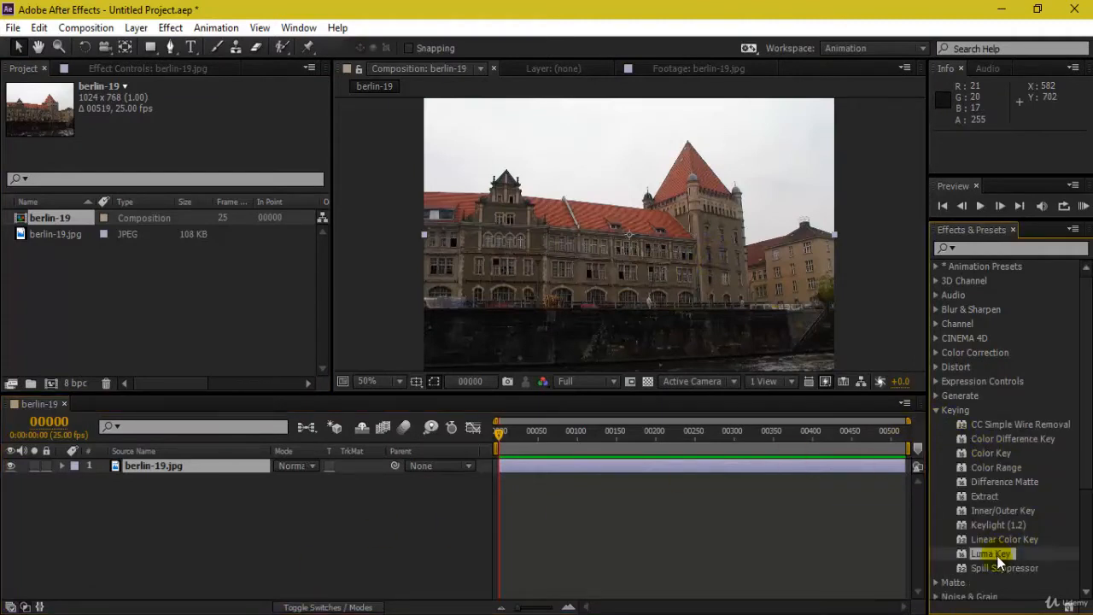
left_click_drag(1013, 559, 199, 469)
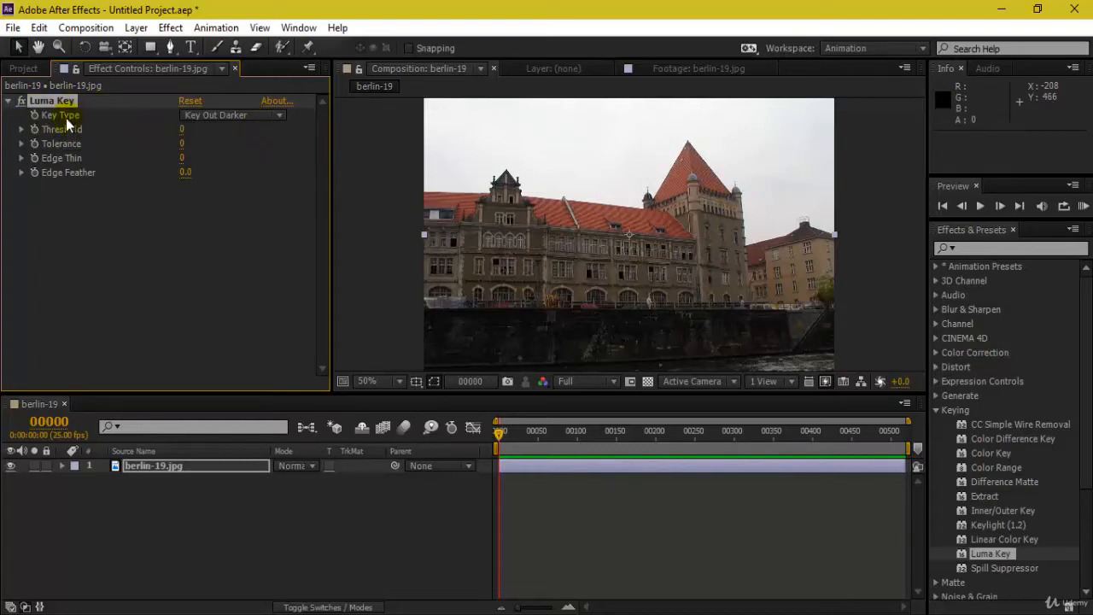
Set the Luma Key's Key Type to Key Out Brighter and its Threshold to 199 to remove the sky.
left_click(270, 119)
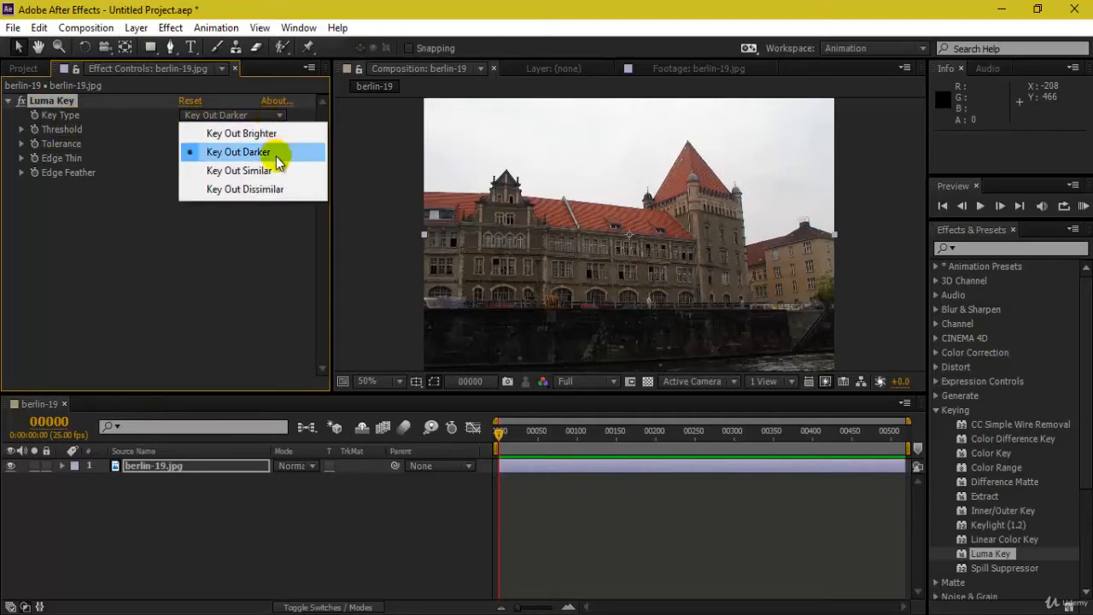
left_click(278, 137)
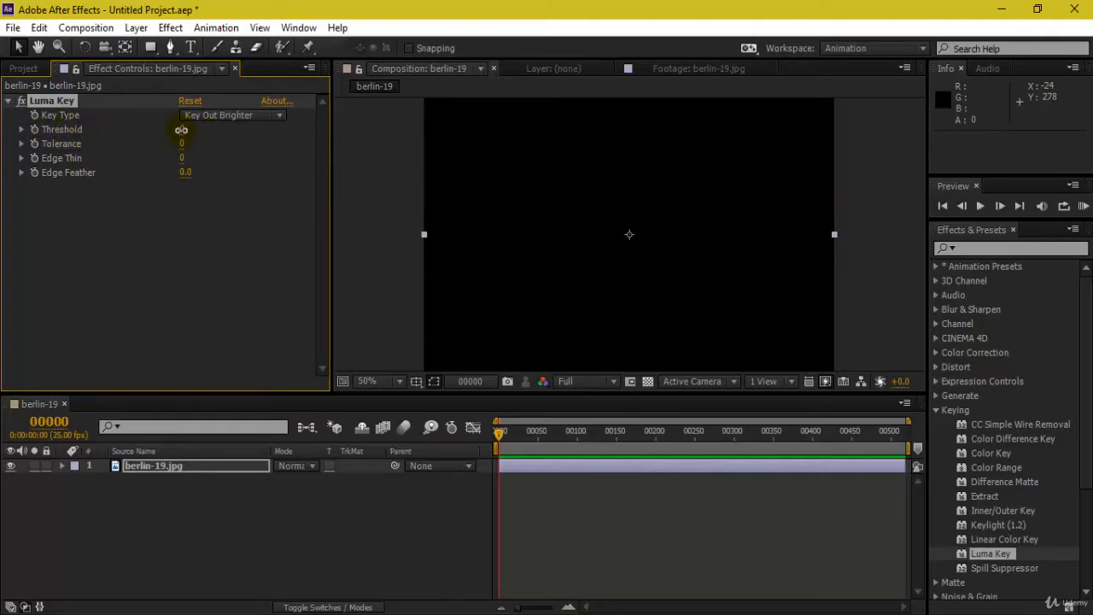
left_click_drag(186, 129, 312, 134)
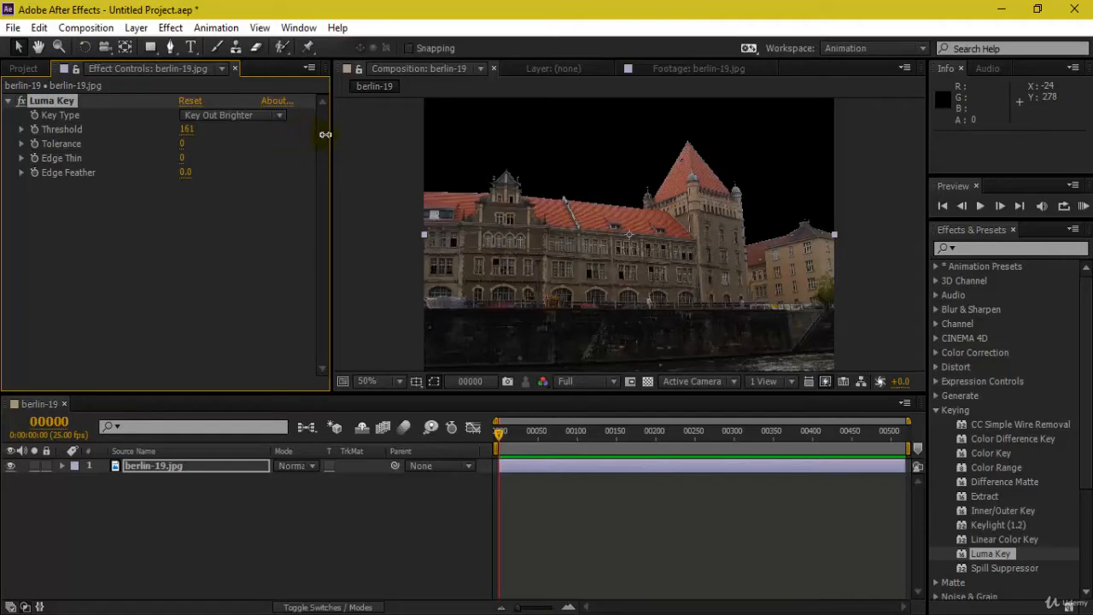
left_click_drag(326, 134, 354, 149)
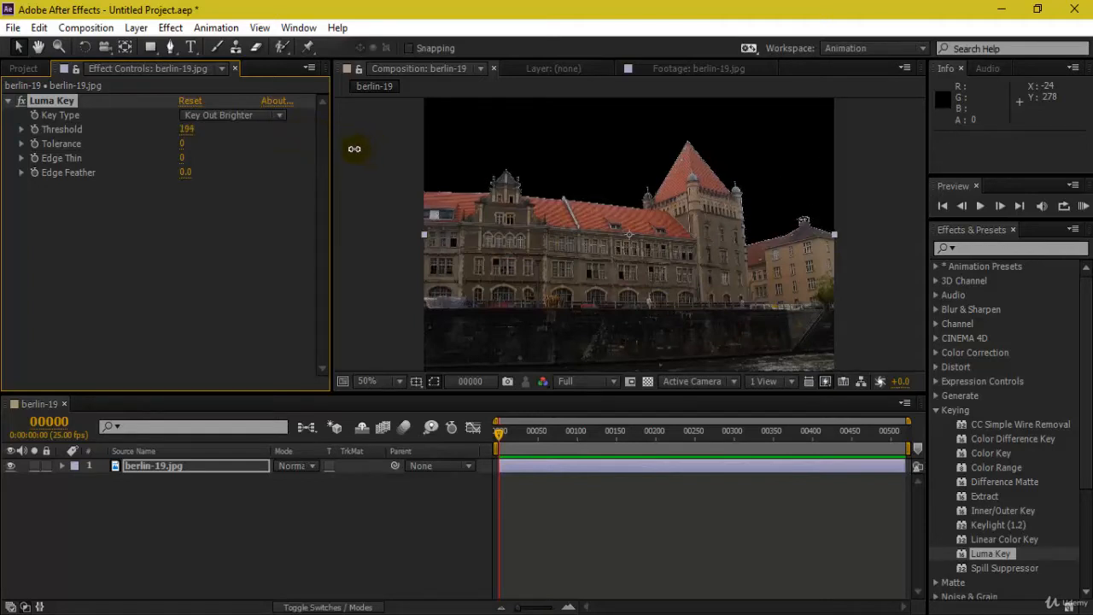
scroll(743, 244, "up", 2)
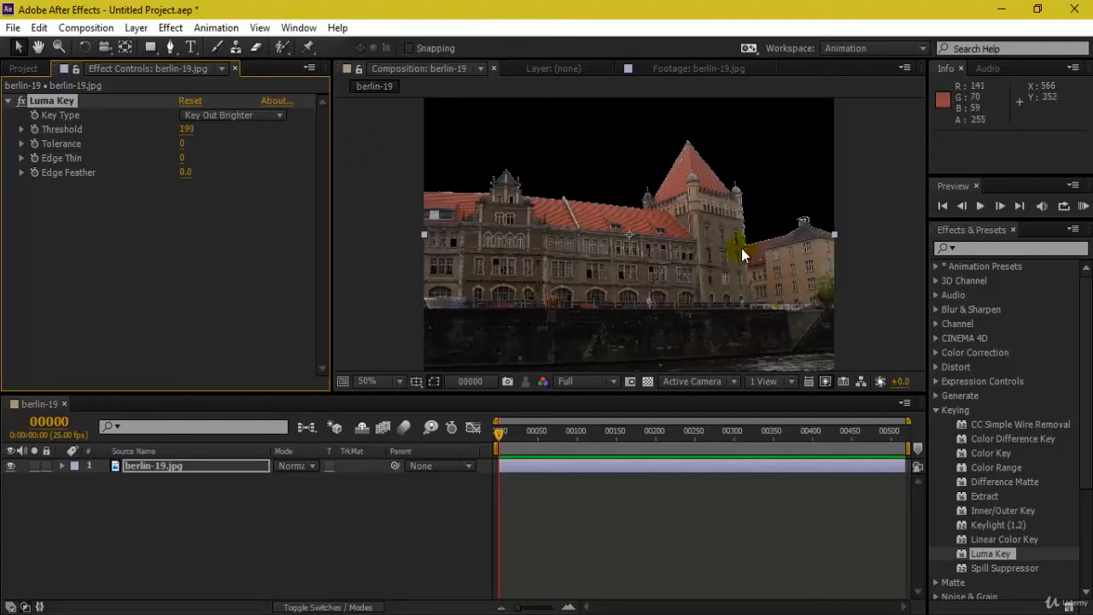
left_click_drag(847, 231, 667, 290)
Duplicate the berlin-19.jpg layer and remove the Luma Key effect from the upper copy.
left_click(222, 465)
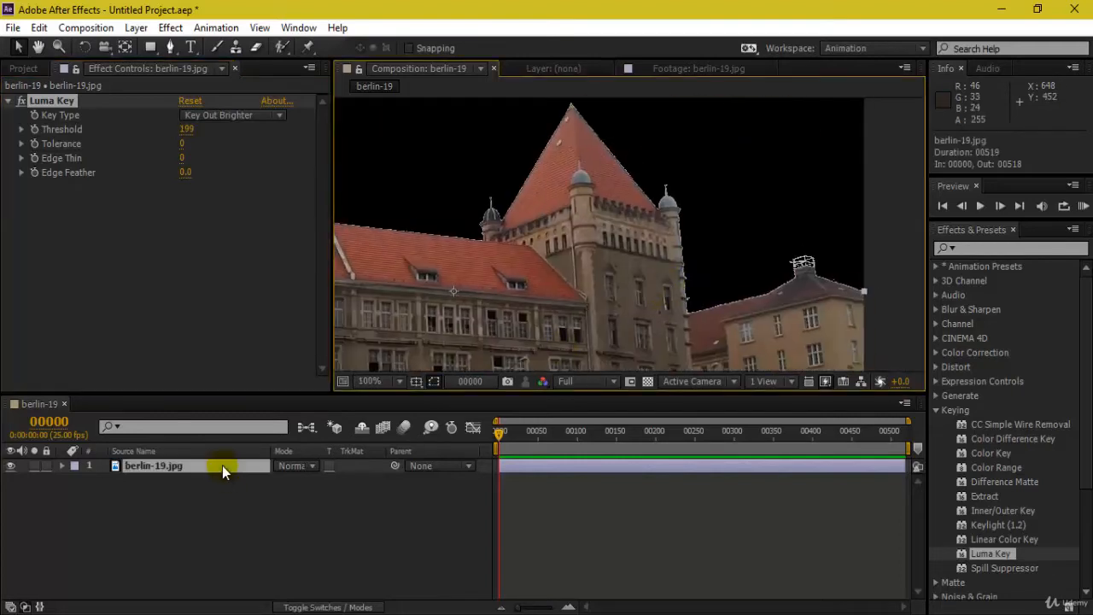
key("ctrl+d")
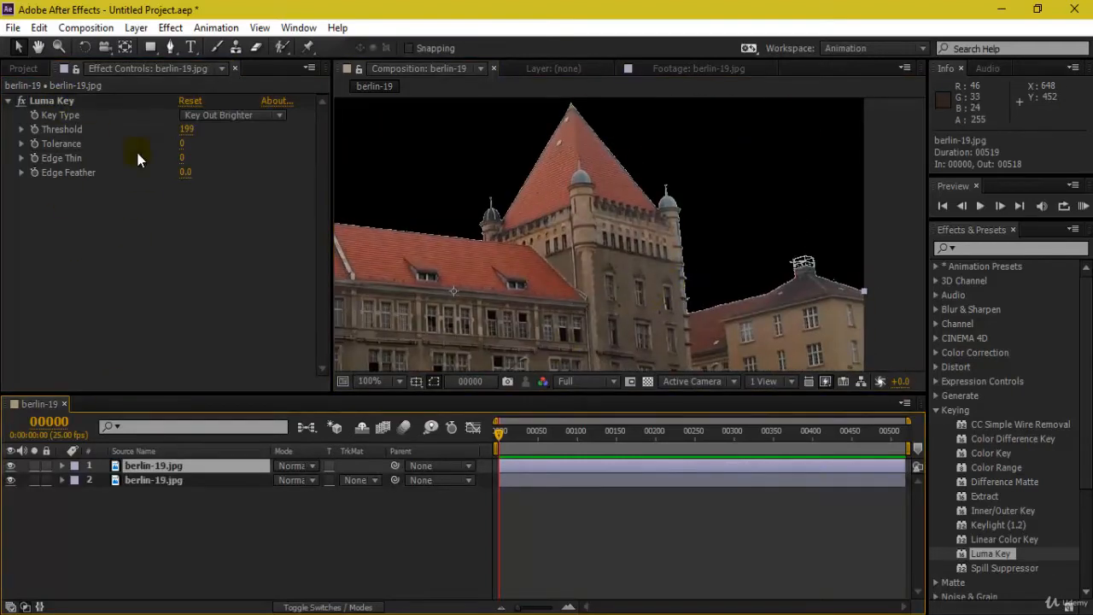
left_click(50, 101)
key("Delete")
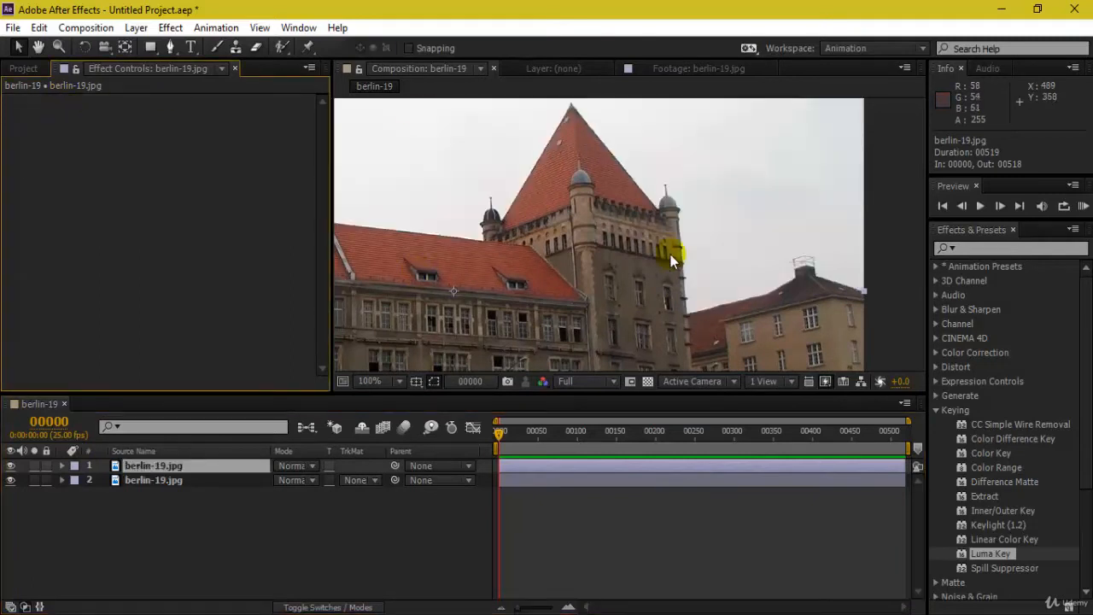
Delete the unkeyed duplicate of the berlin-19.jpg layer.
scroll(794, 231, "down", 2)
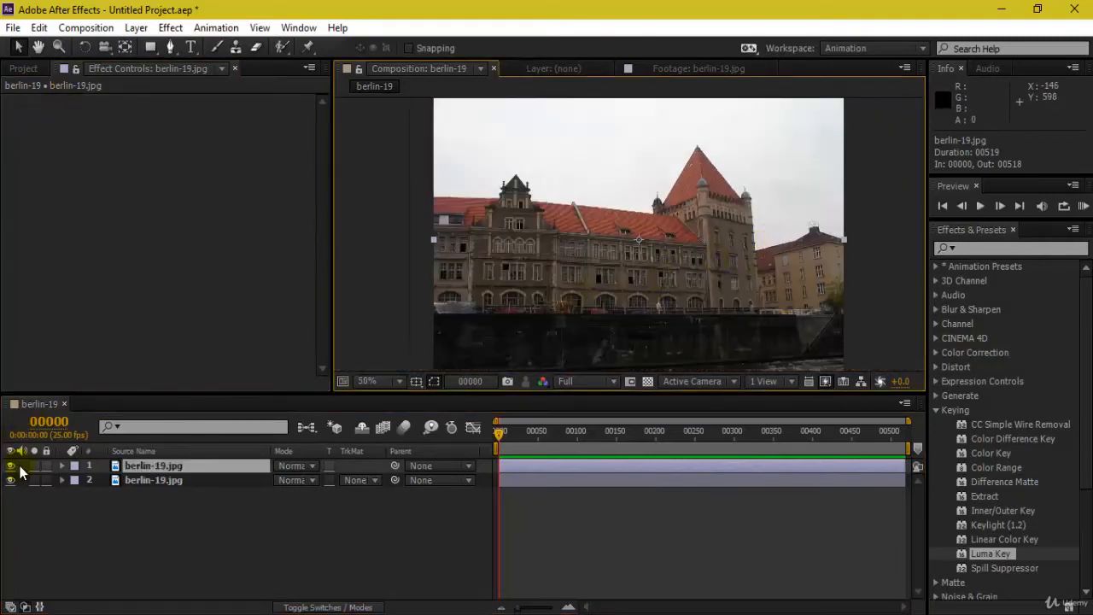
left_click(154, 470)
key("Delete")
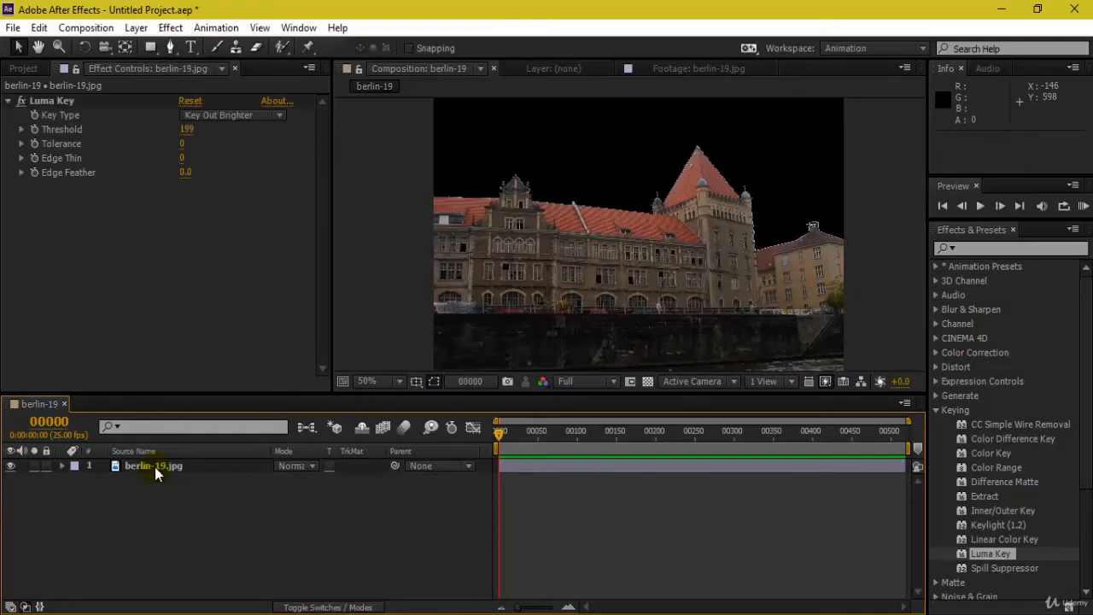
Toggle the Luma Key effect off and on to compare the images, and examine the keyed edges of the tower and roofs.
left_click(155, 467)
left_click(21, 100)
left_click(22, 100)
left_click(22, 100)
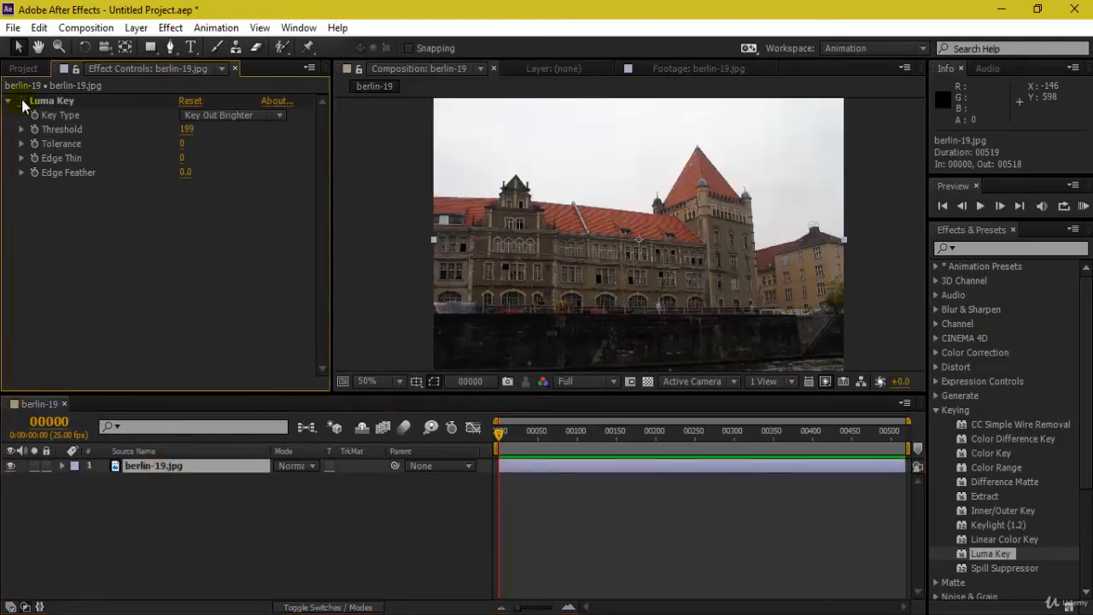
left_click(21, 100)
left_click(21, 100)
left_click(22, 99)
left_click(21, 100)
left_click(22, 100)
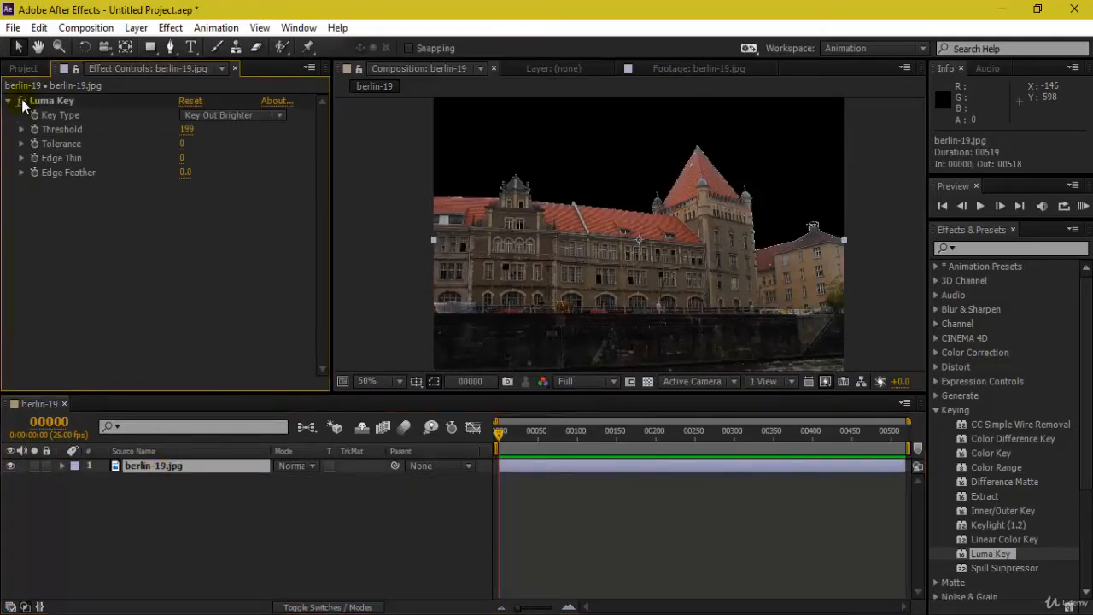
left_click(21, 99)
left_click(22, 100)
left_click(21, 100)
left_click(21, 99)
scroll(642, 195, "up", 1)
left_click_drag(676, 227, 721, 312)
left_click_drag(794, 273, 600, 196)
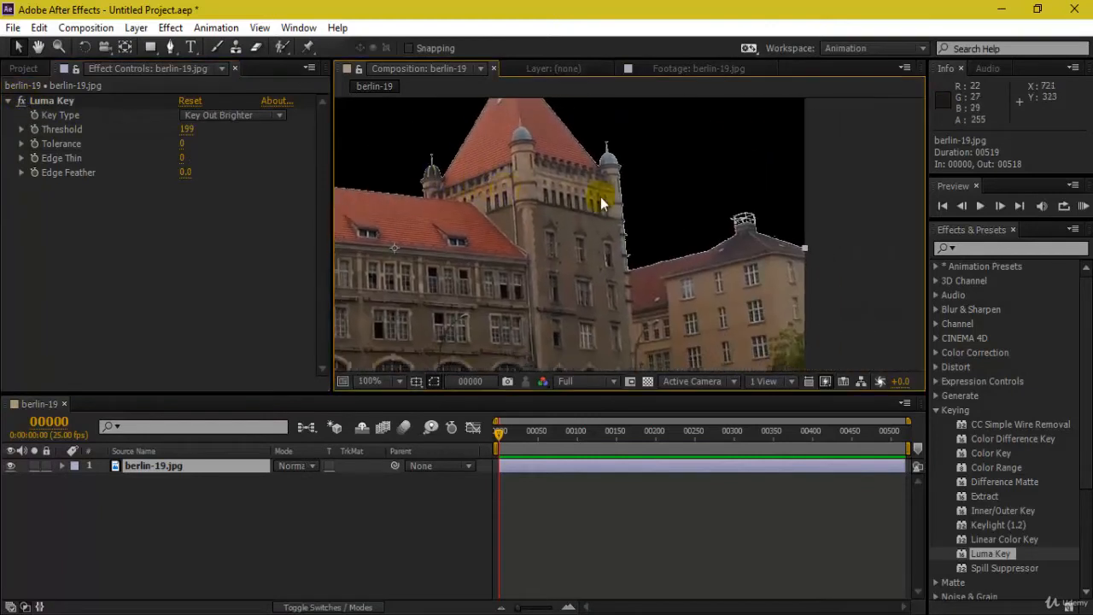
scroll(600, 198, "down", 1)
left_click_drag(548, 232, 735, 226)
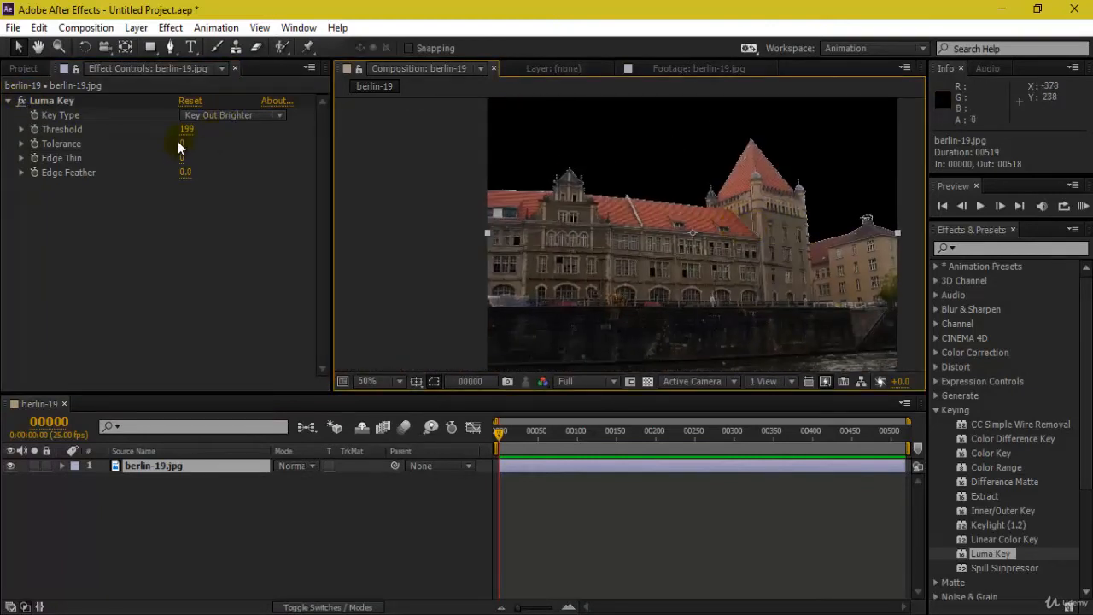
Try a Luma Key Tolerance of 255 and inspect the tower's edges.
left_click_drag(182, 143, 265, 139)
left_click_drag(683, 241, 534, 260)
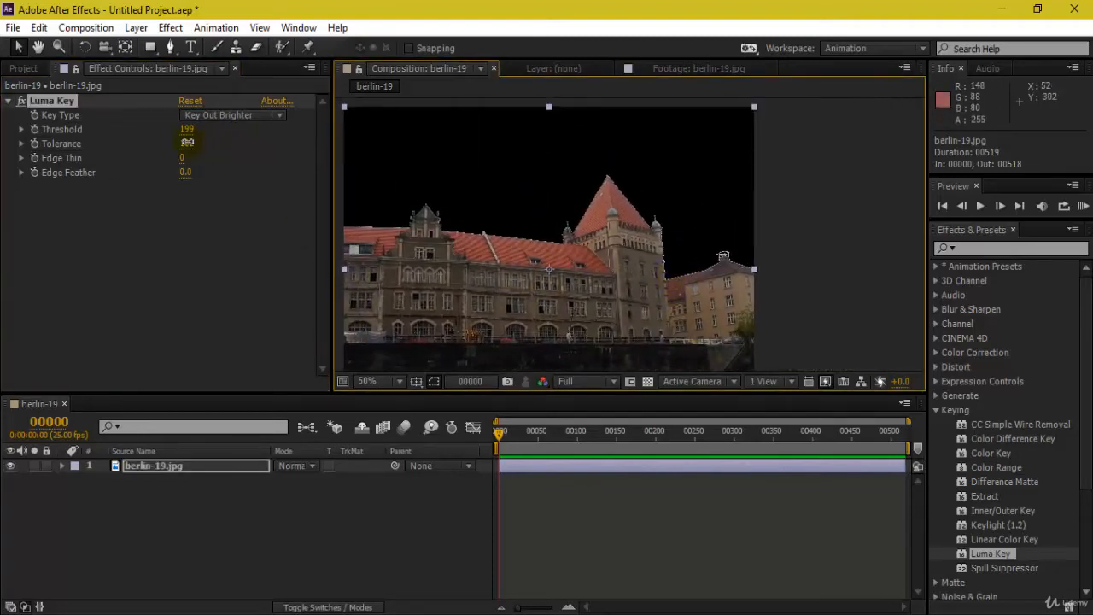
left_click_drag(622, 158, 701, 275)
scroll(703, 275, "up", 3)
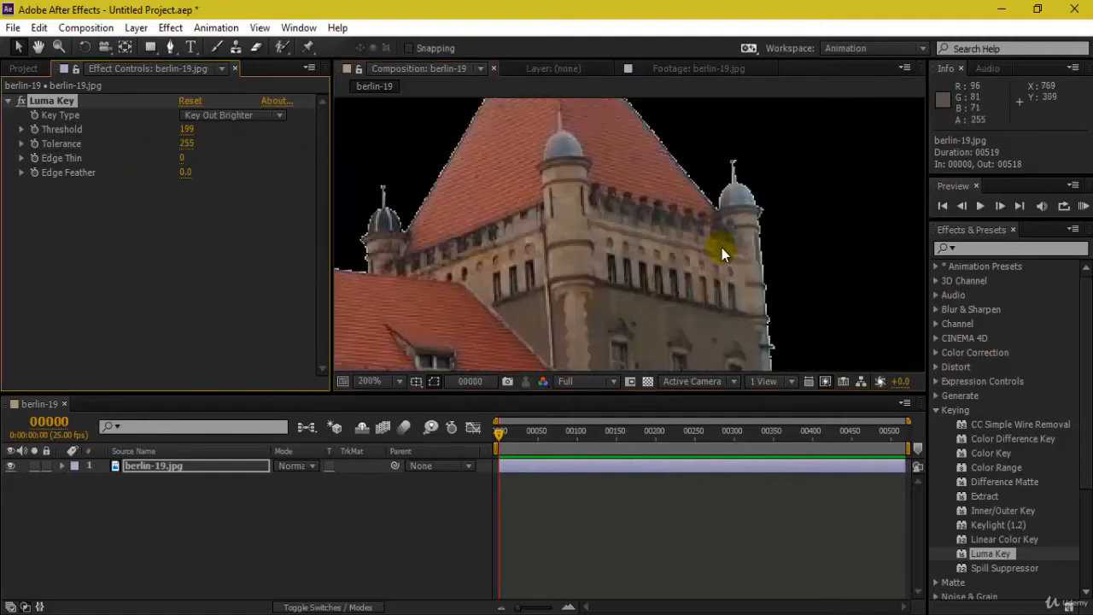
scroll(721, 247, "down", 1)
Return the Luma Key Tolerance to 0.
left_click_drag(185, 147, 107, 154)
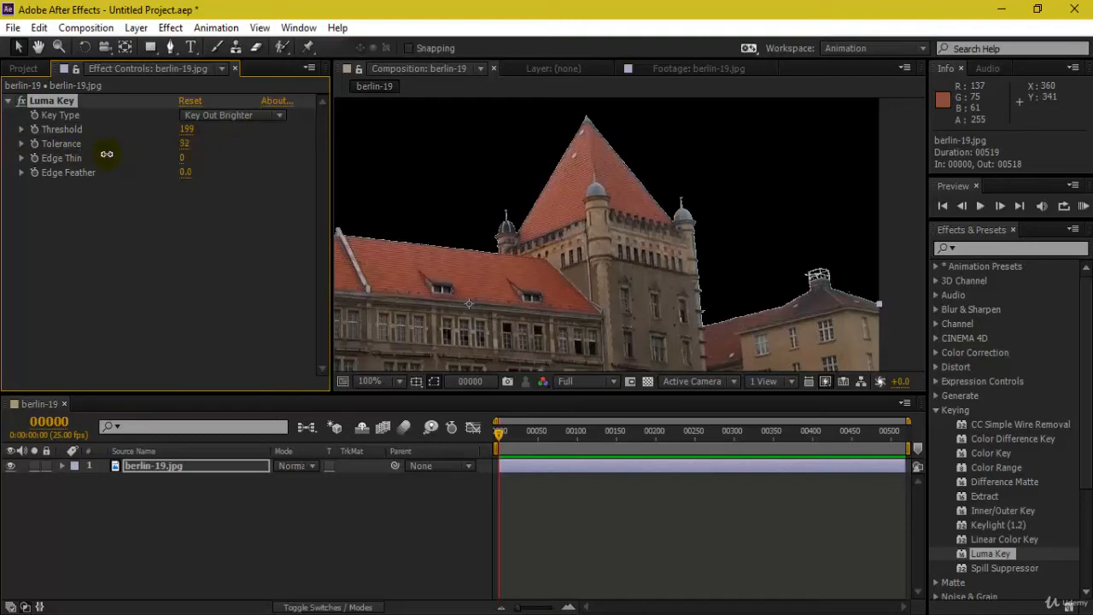
left_click_drag(202, 171, 97, 159)
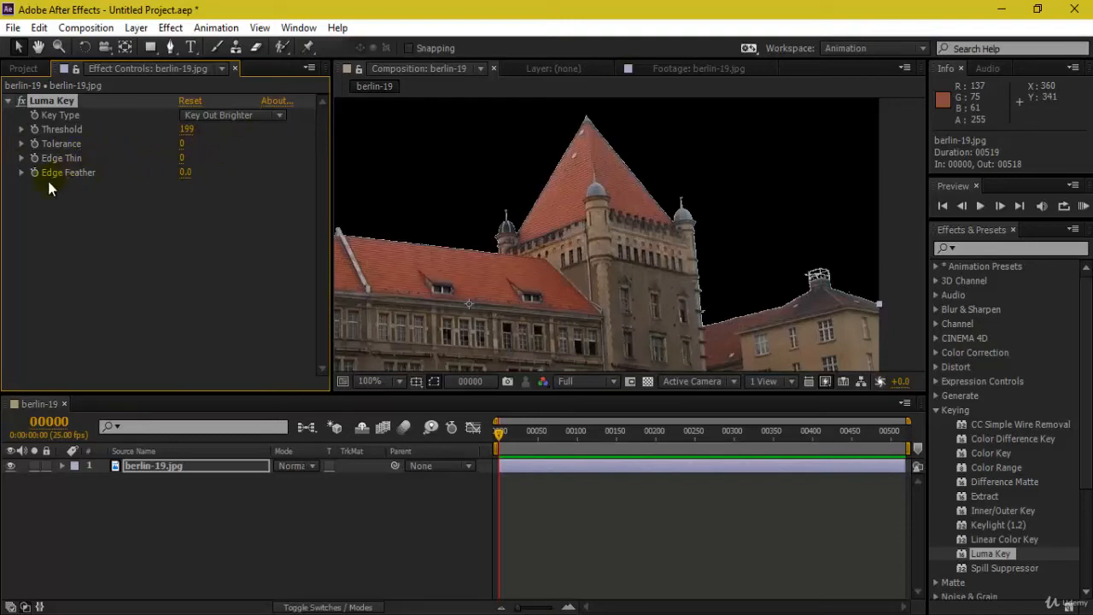
scroll(598, 268, "down", 2)
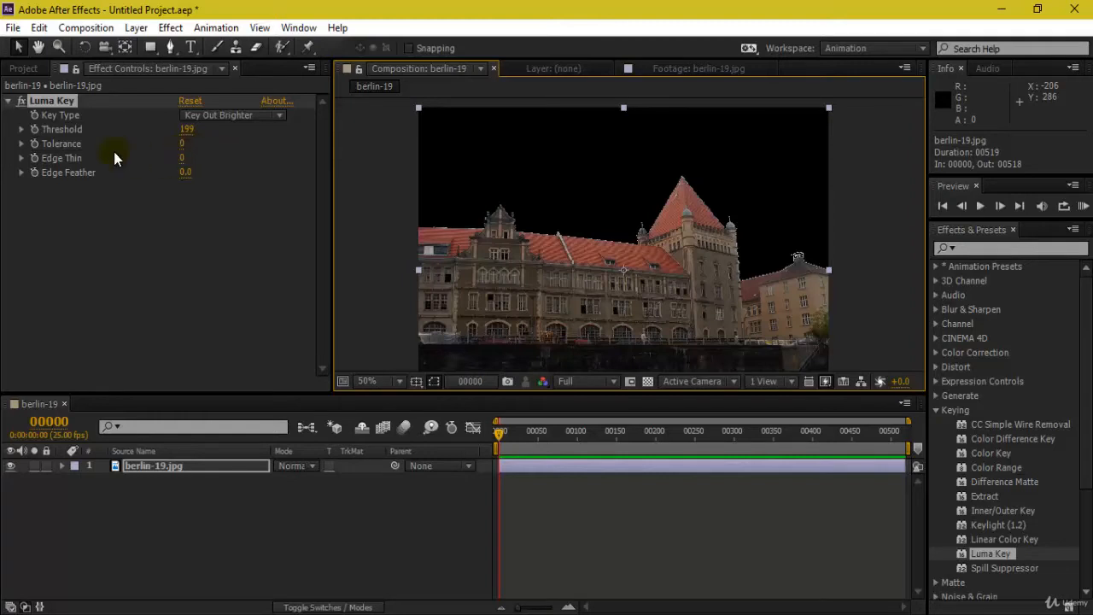
Try an Edge Thin value of 5 on the Luma Key and inspect the building's outline.
left_click_drag(184, 167, 211, 157)
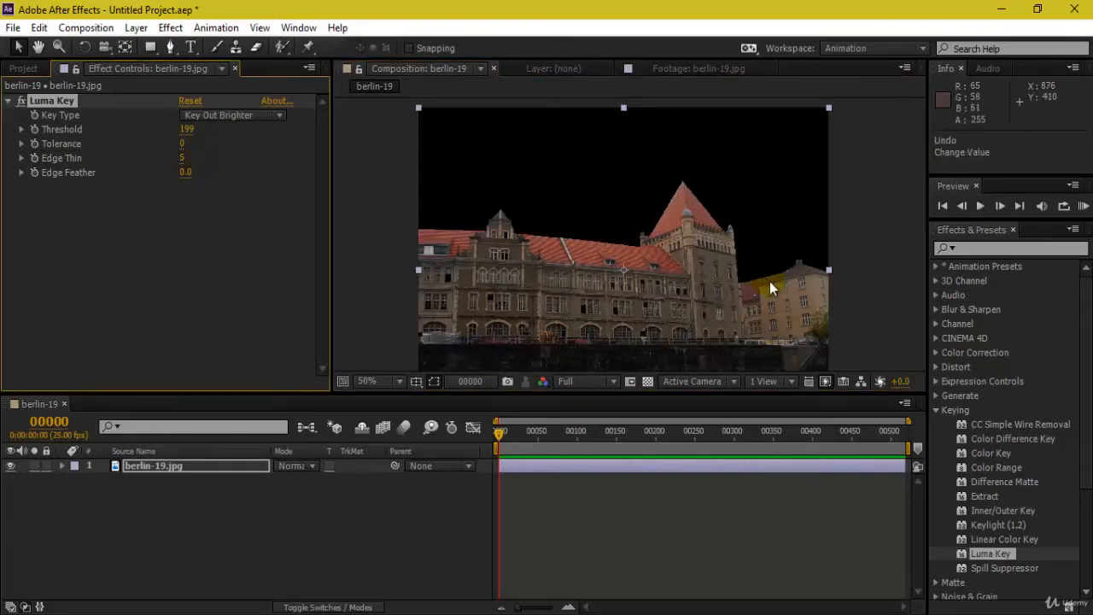
scroll(749, 247, "up", 2)
scroll(751, 243, "down", 1)
scroll(469, 231, "down", 1)
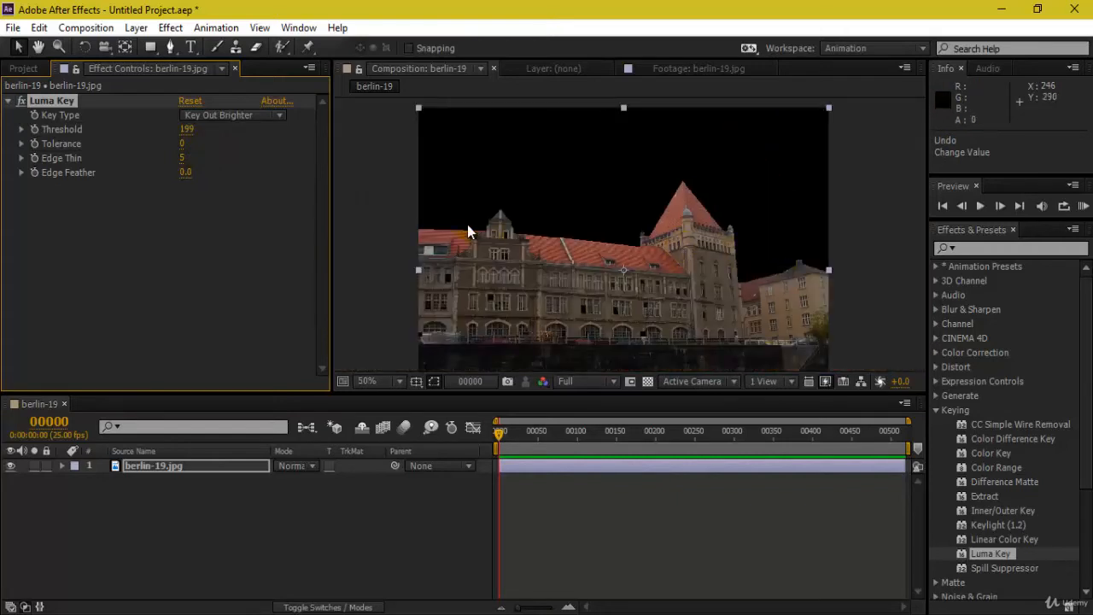
scroll(685, 261, "up", 1)
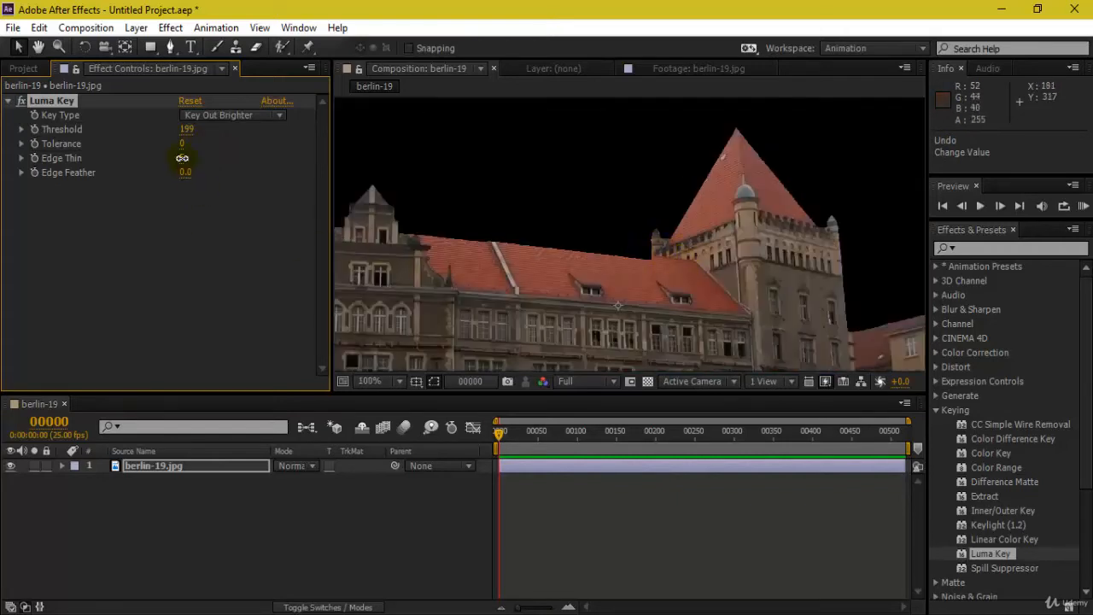
Try an Edge Thin value of -5 on the Luma Key and inspect the border around the building.
left_click_drag(182, 158, 167, 157)
scroll(734, 249, "down", 1)
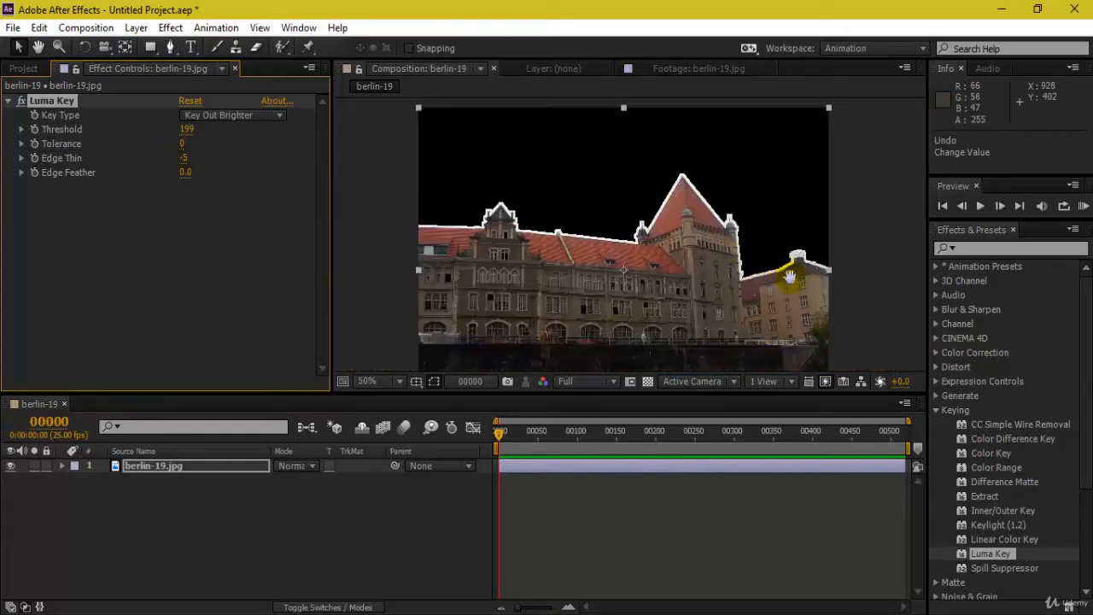
left_click_drag(796, 266, 751, 261)
scroll(751, 260, "up", 1)
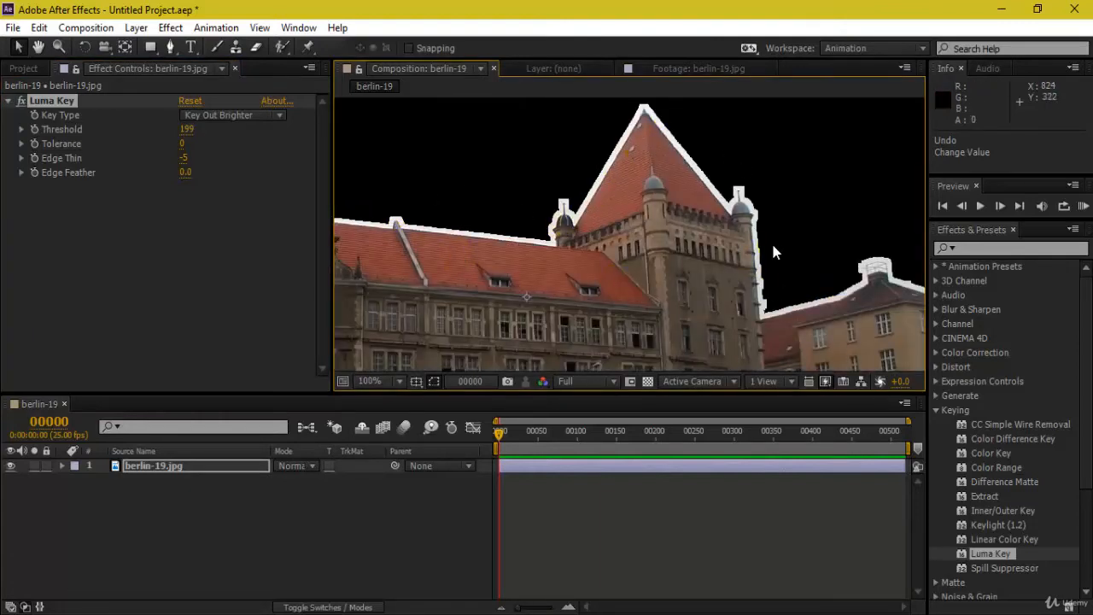
Compare Edge Thin values of 1 and 0 on the Luma Key.
left_click(183, 158)
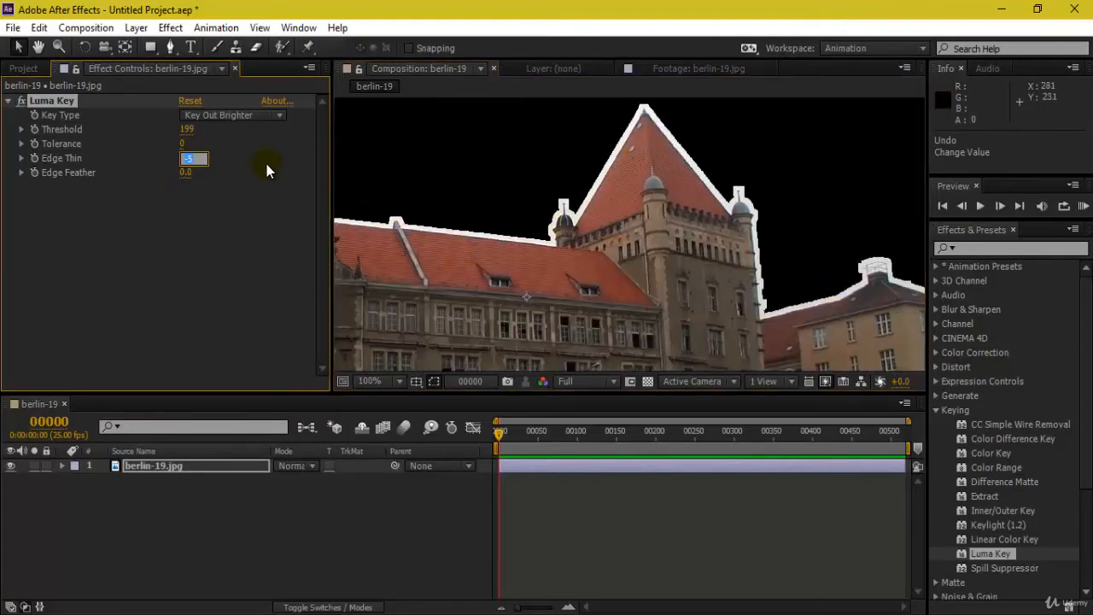
type("1")
key("Return")
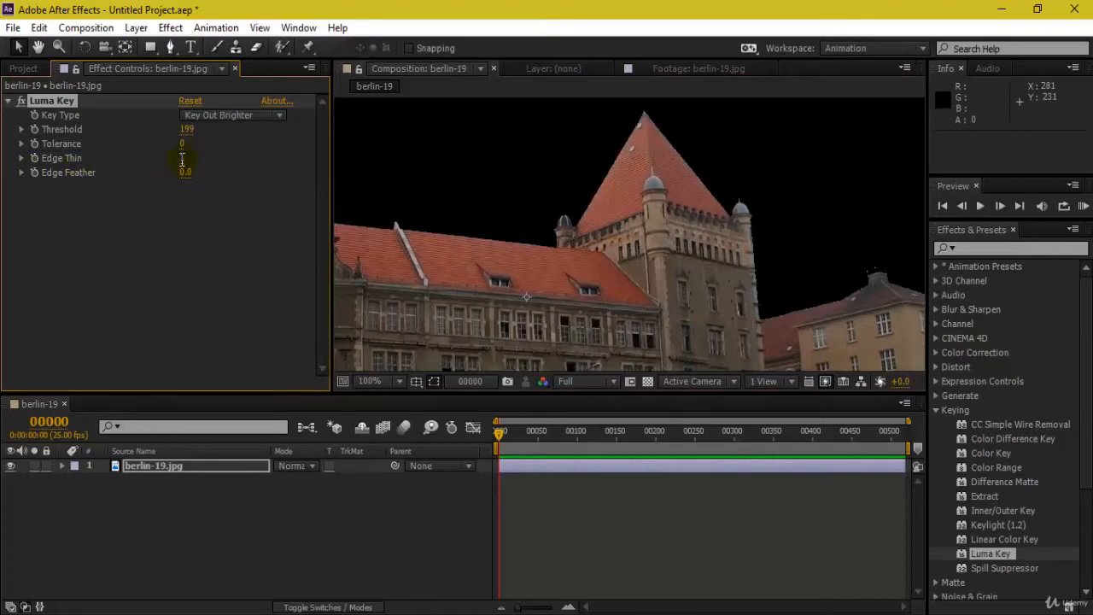
left_click(182, 158)
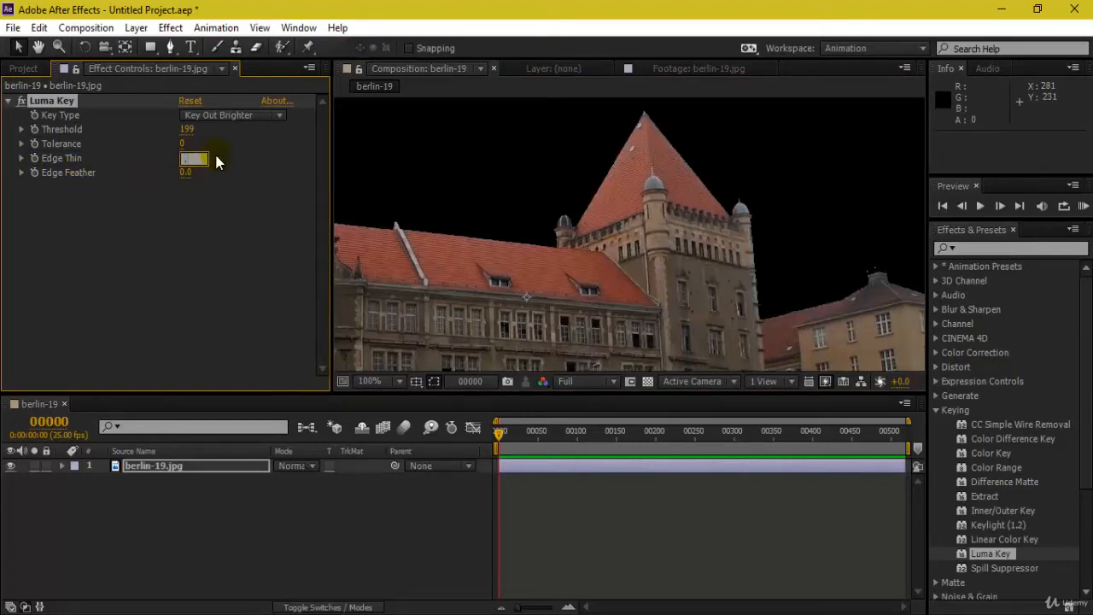
type("0")
key("Return")
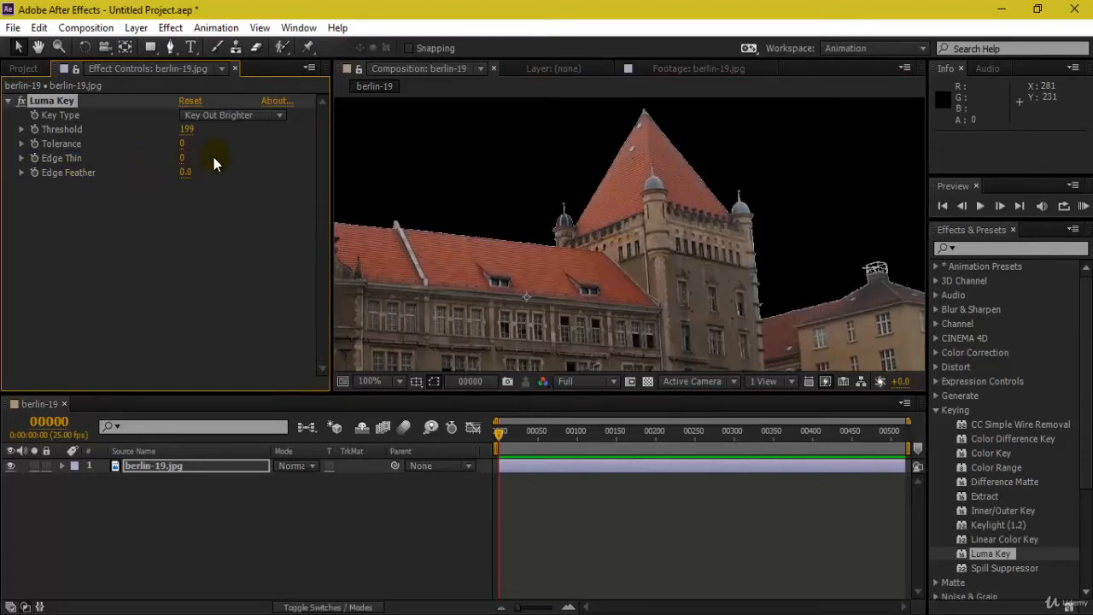
Set the Luma Key's Edge Thin to 1 and check the roof edges.
left_click(181, 158)
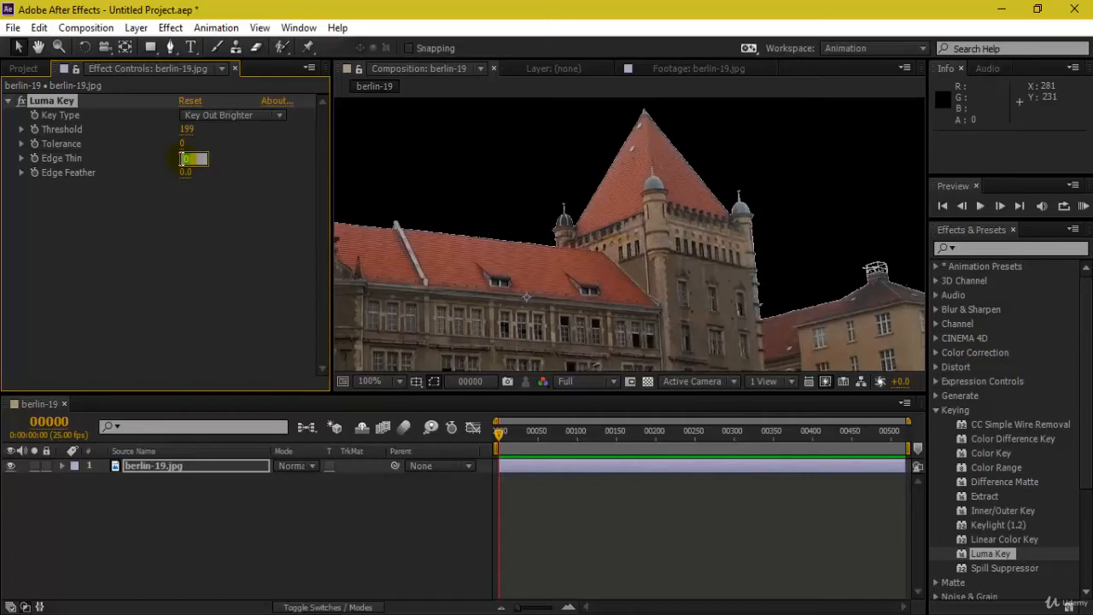
type("1")
key("Return")
scroll(729, 282, "down", 1)
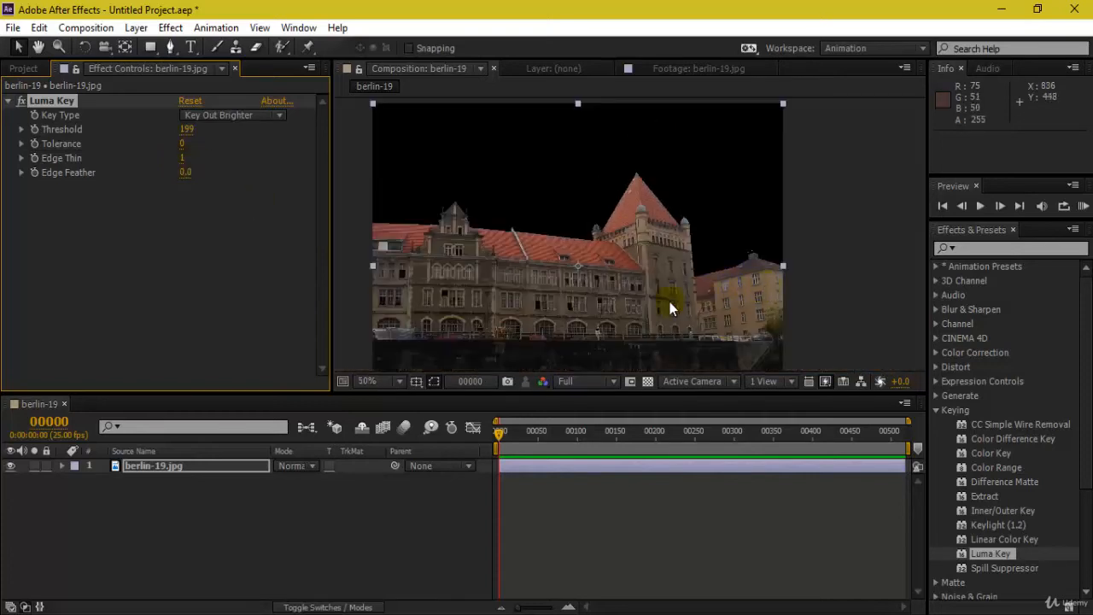
left_click_drag(538, 281, 599, 293)
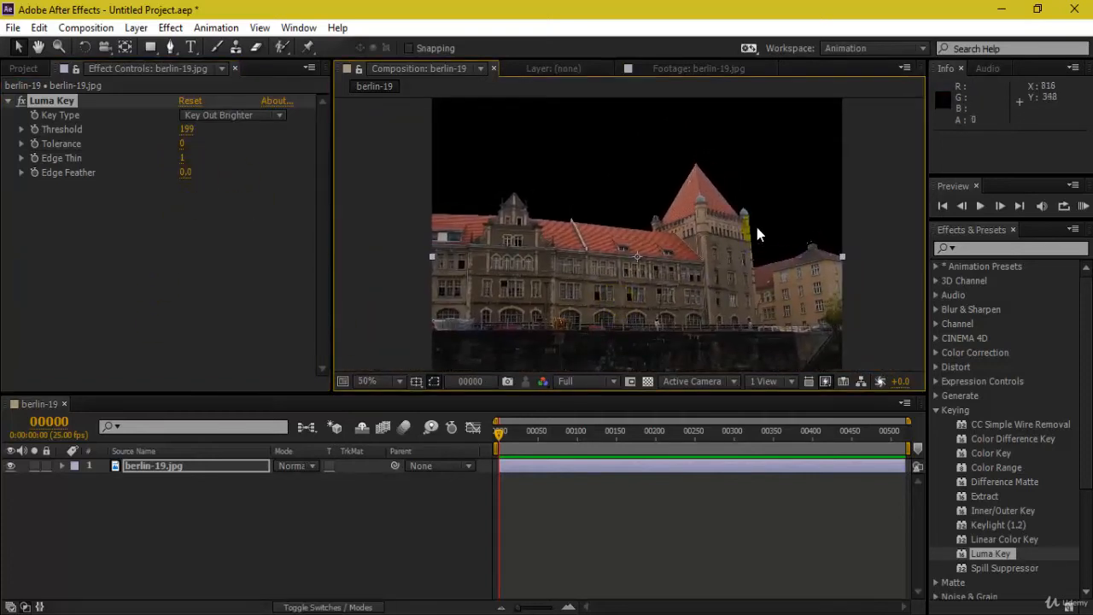
scroll(756, 227, "up", 2)
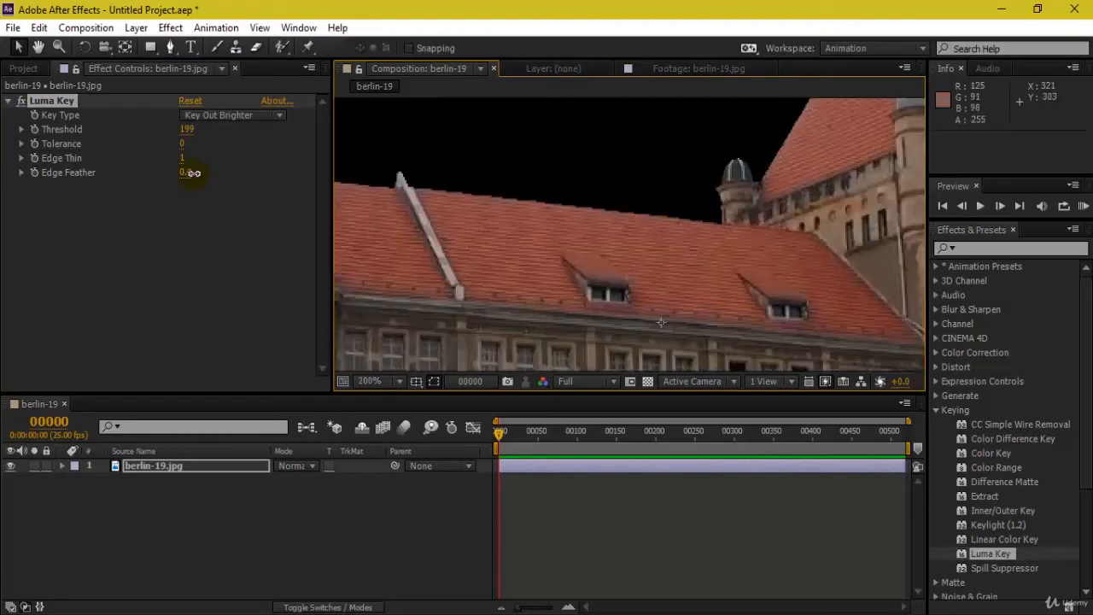
Try an Edge Feather value of 13.4 on the Luma Key and inspect the building's edges.
left_click_drag(194, 173, 293, 174)
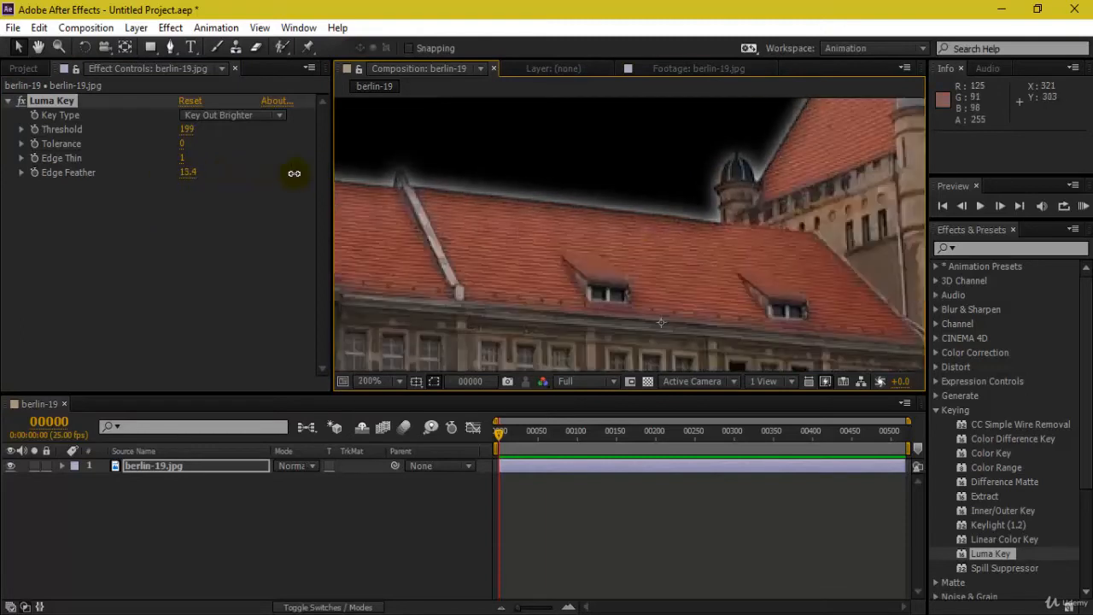
scroll(662, 243, "down", 2)
scroll(769, 205, "up", 2)
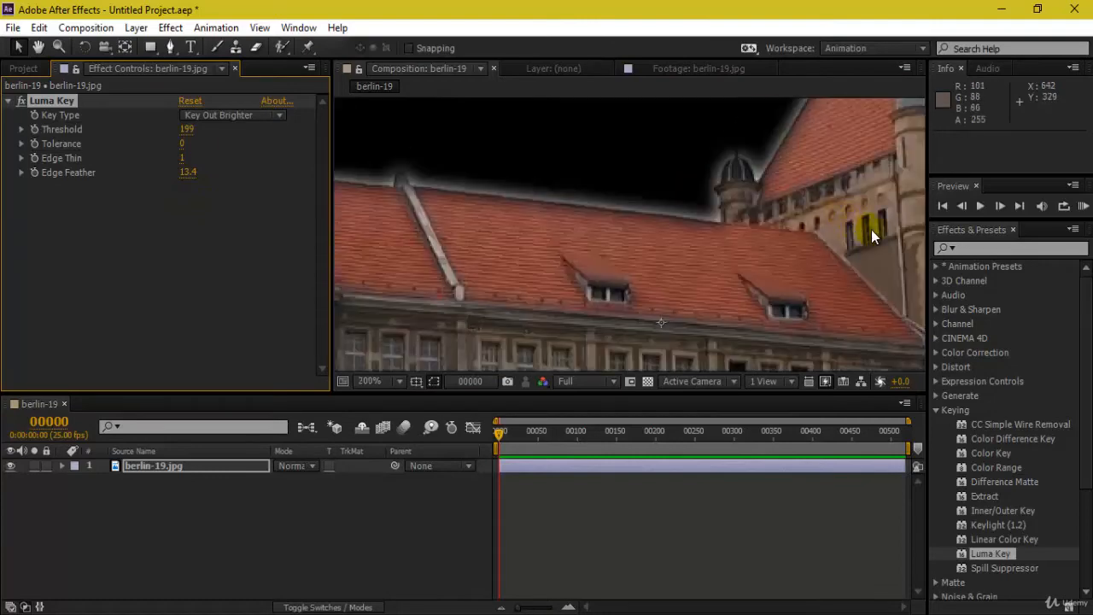
scroll(871, 230, "down", 3)
scroll(824, 307, "up", 4)
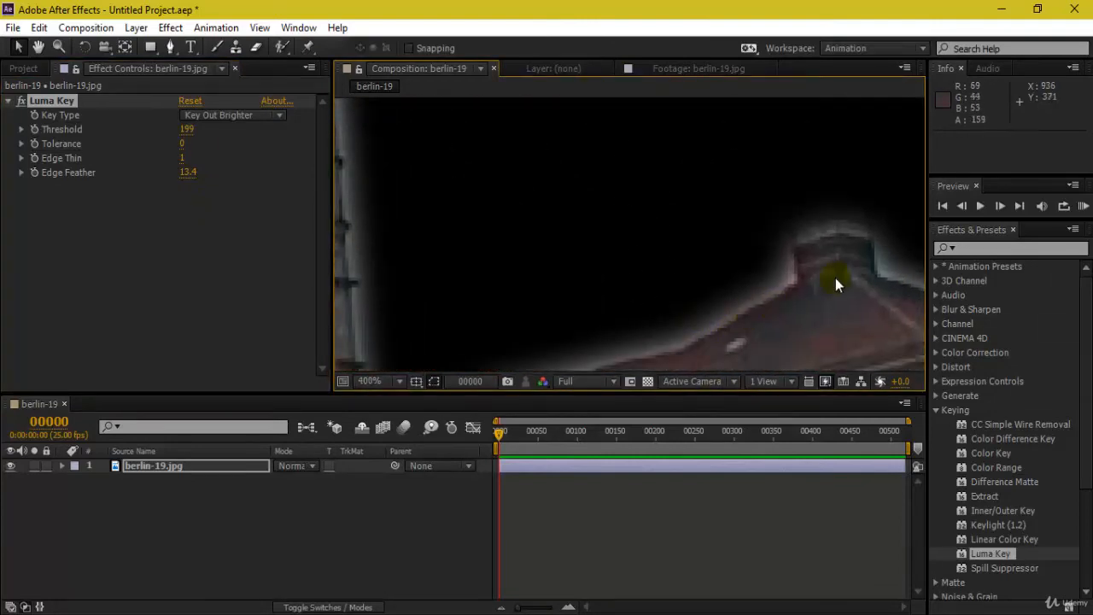
scroll(833, 278, "down", 5)
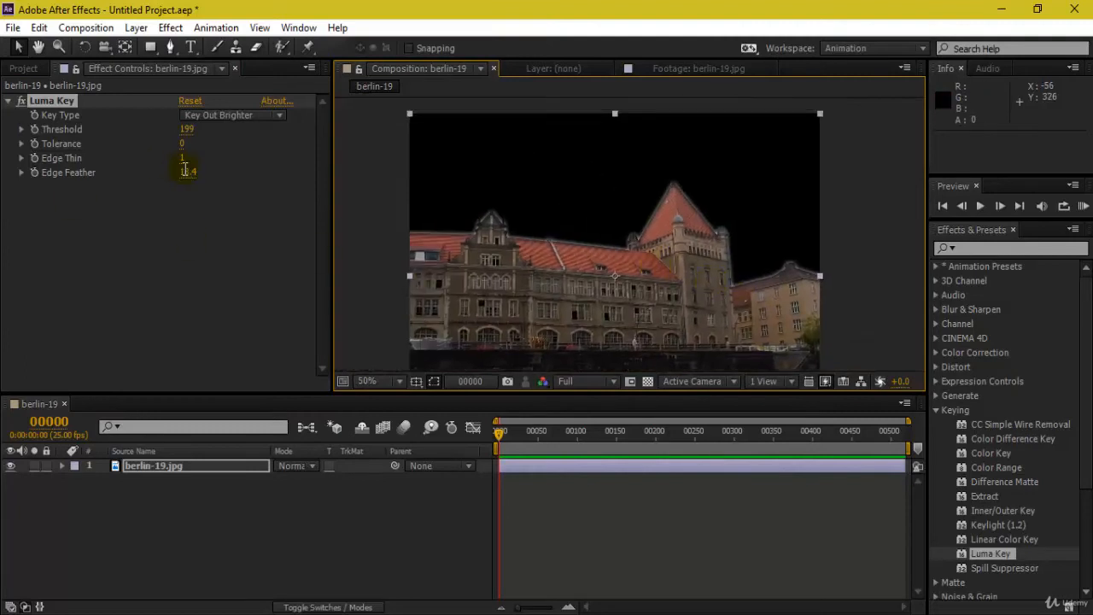
Set the Luma Key's Edge Feather to 2 and inspect the matte's edges in the Alpha channel view.
left_click(188, 171)
type("2")
key("Return")
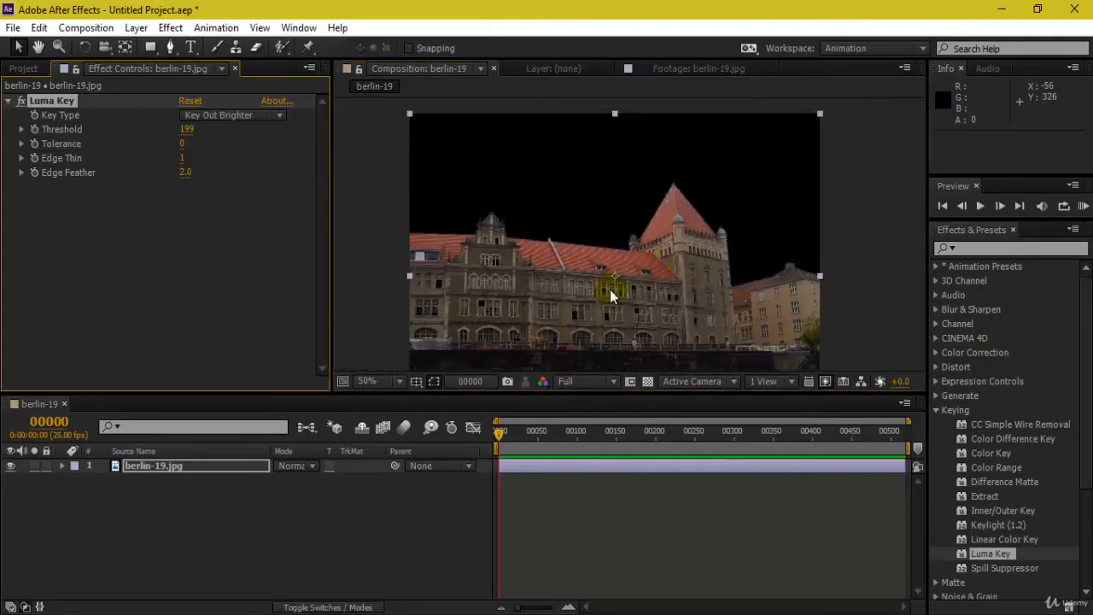
left_click(543, 386)
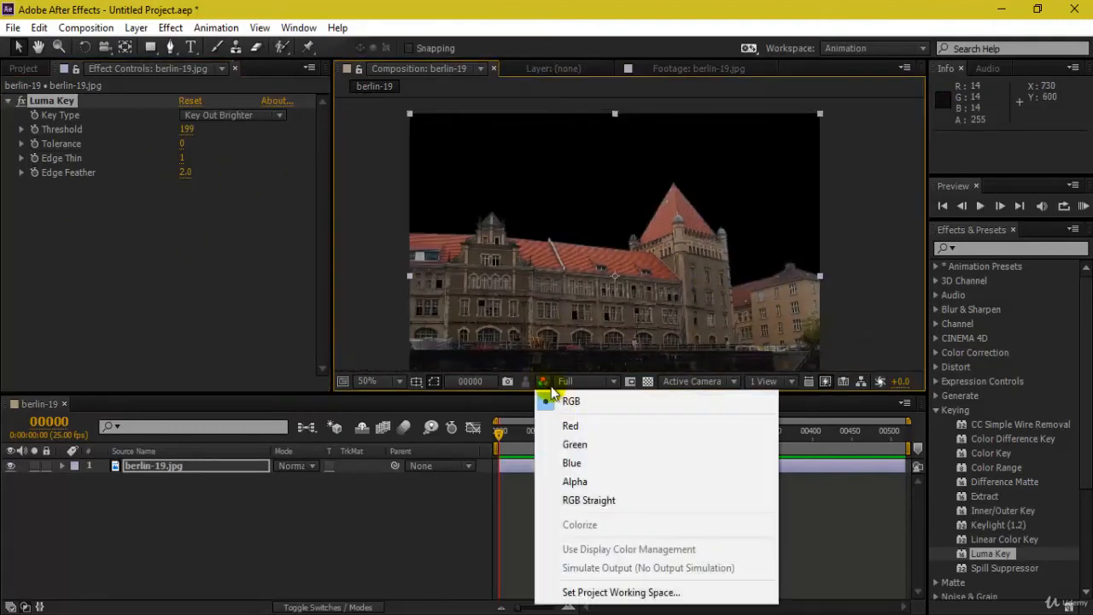
left_click(588, 480)
scroll(781, 261, "up", 3)
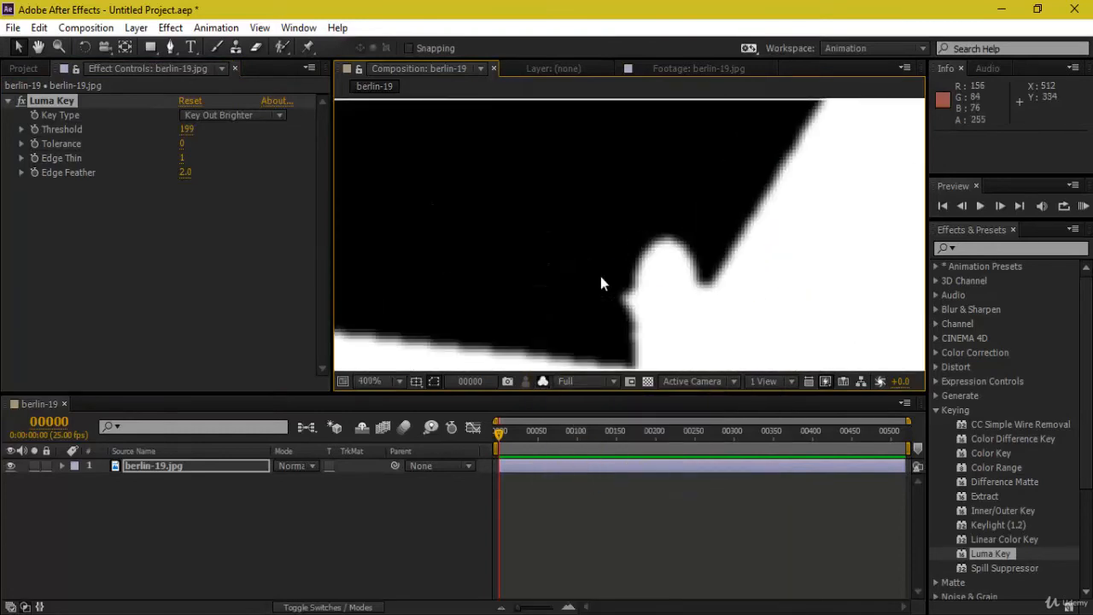
scroll(603, 285, "down", 5)
scroll(720, 280, "up", 4)
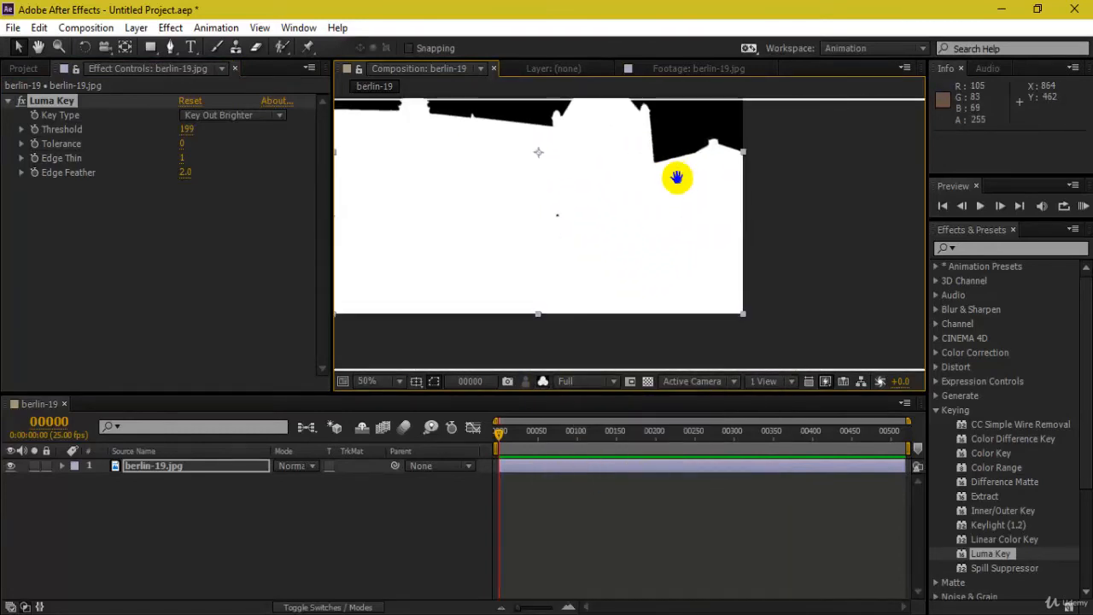
scroll(709, 234, "down", 3)
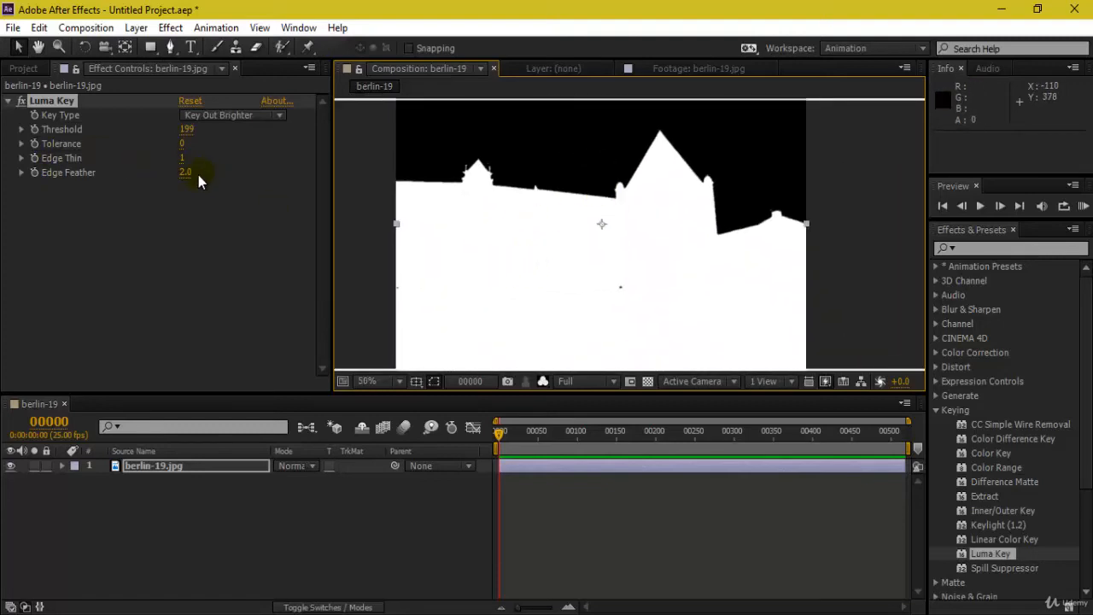
Compare Edge Feather values of 24.2 and 2 on the matte in the Alpha view.
left_click_drag(183, 171, 425, 174)
scroll(595, 191, "up", 3)
left_click_drag(606, 182, 702, 491)
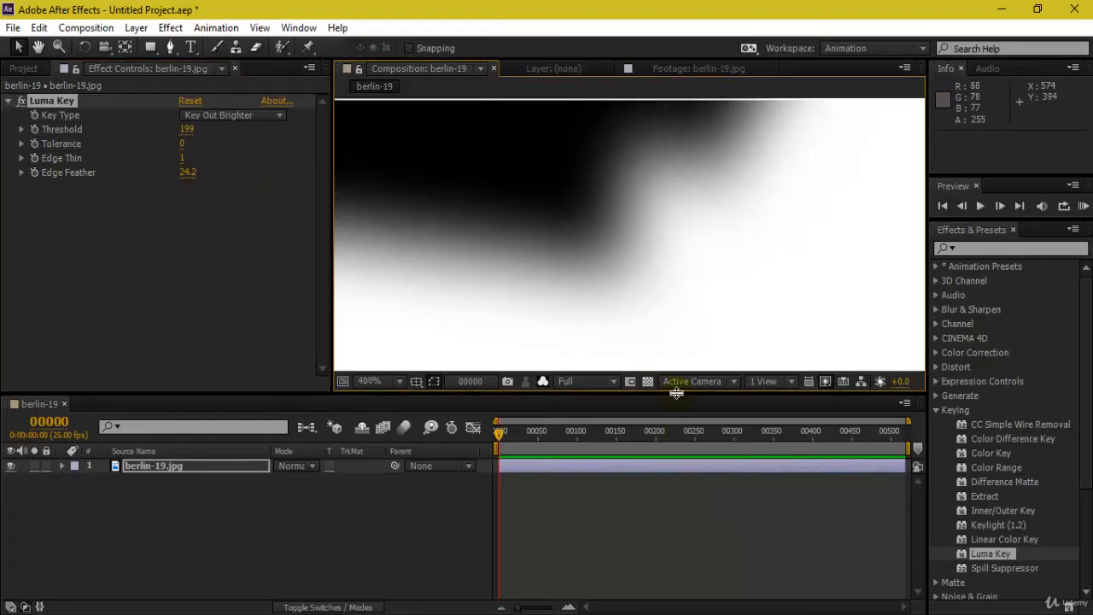
scroll(574, 190, "down", 2)
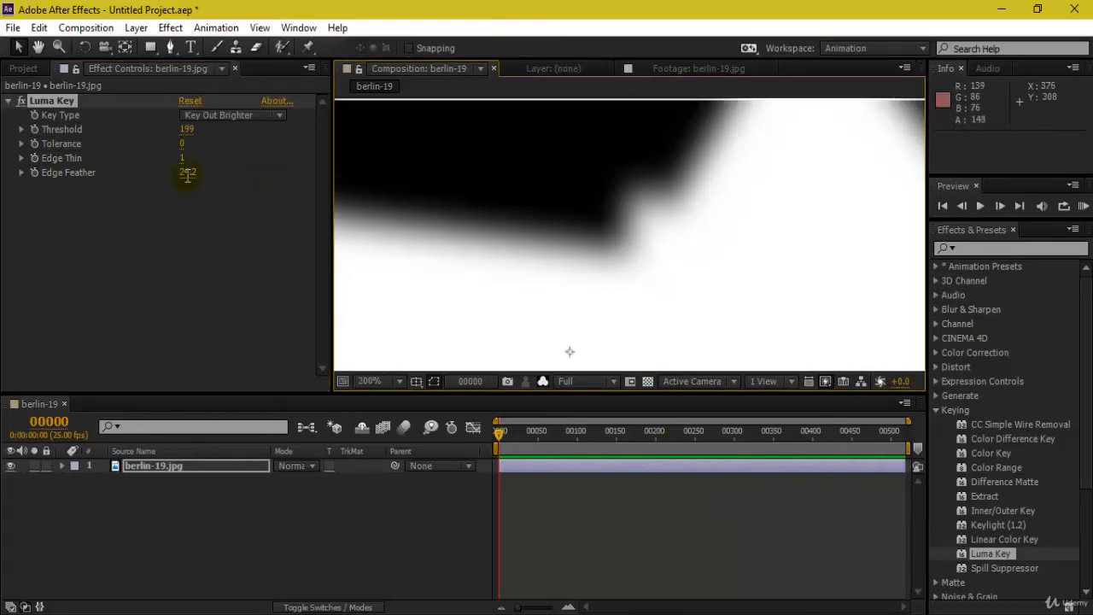
left_click(190, 173)
type("2")
key("Return")
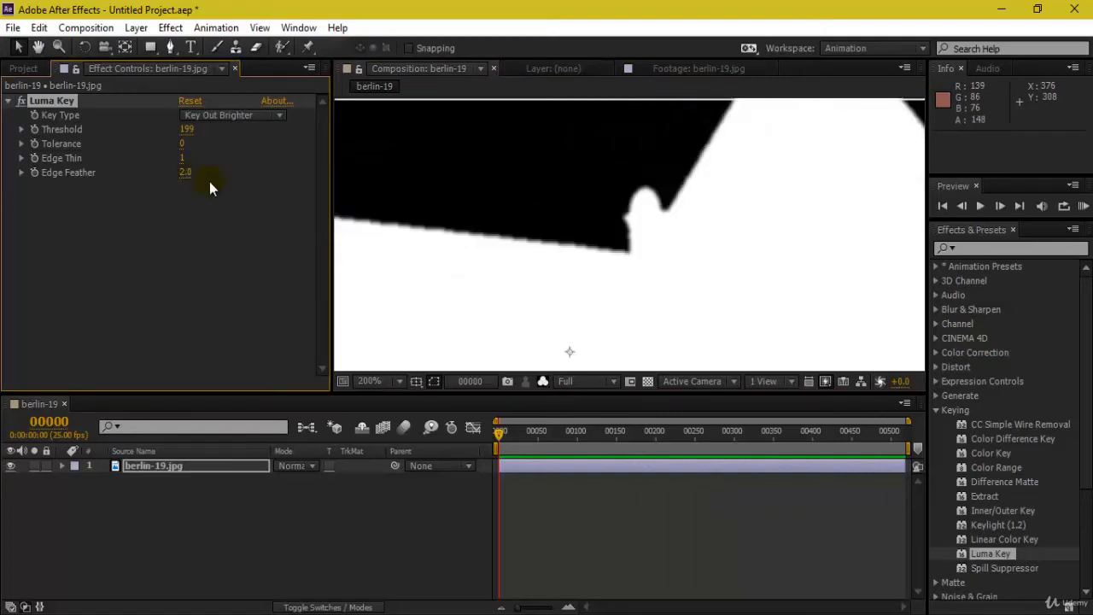
Switch the composition view back to RGB and examine the keyed building.
left_click(506, 382)
left_click(543, 382)
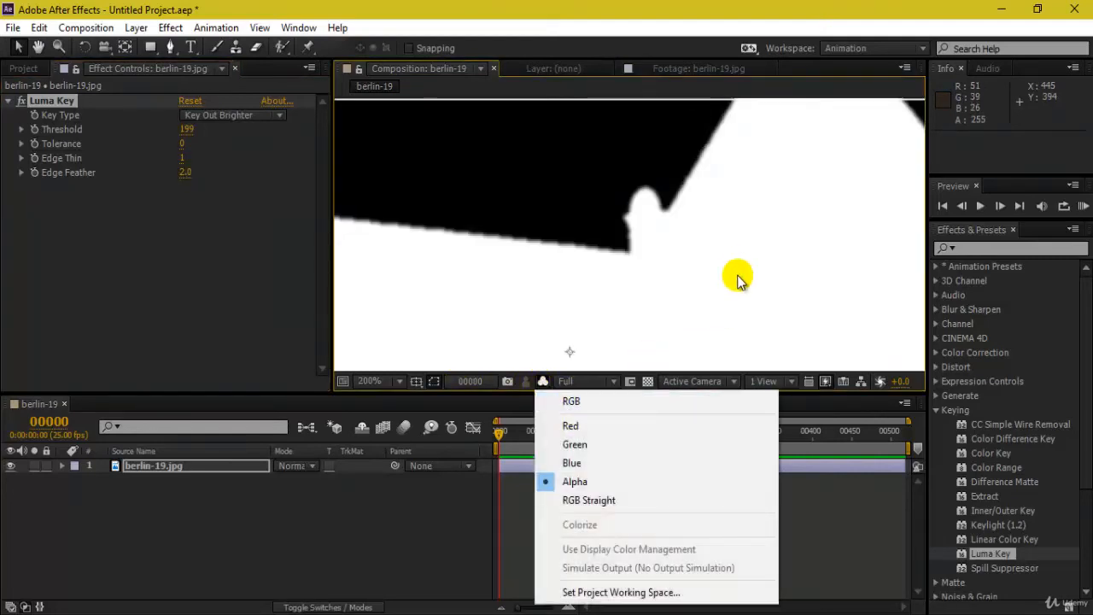
left_click(736, 267)
scroll(734, 266, "down", 6)
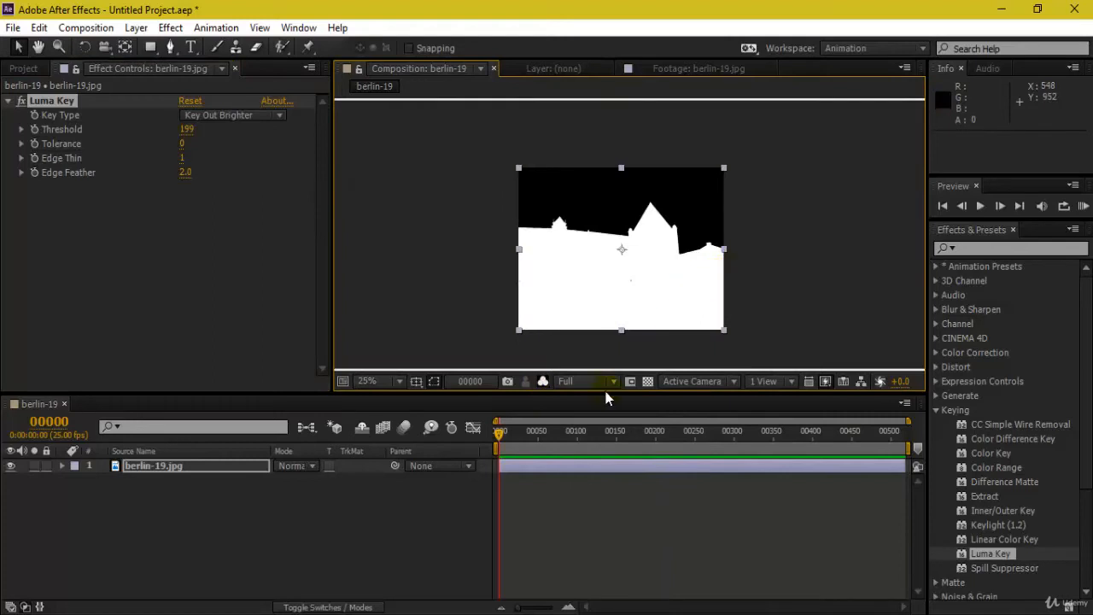
left_click(543, 381)
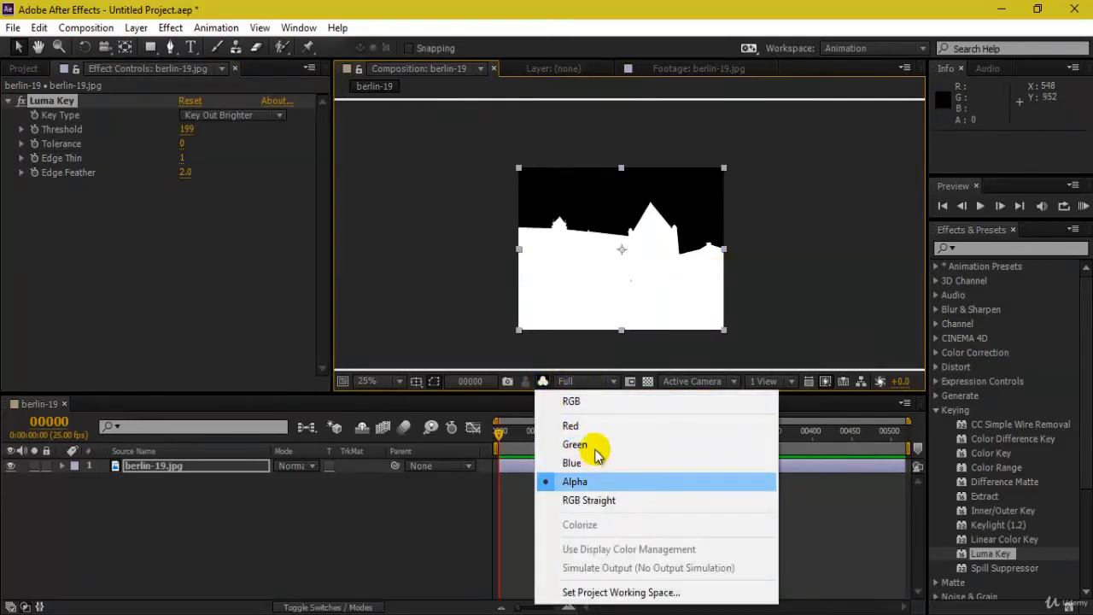
left_click(594, 409)
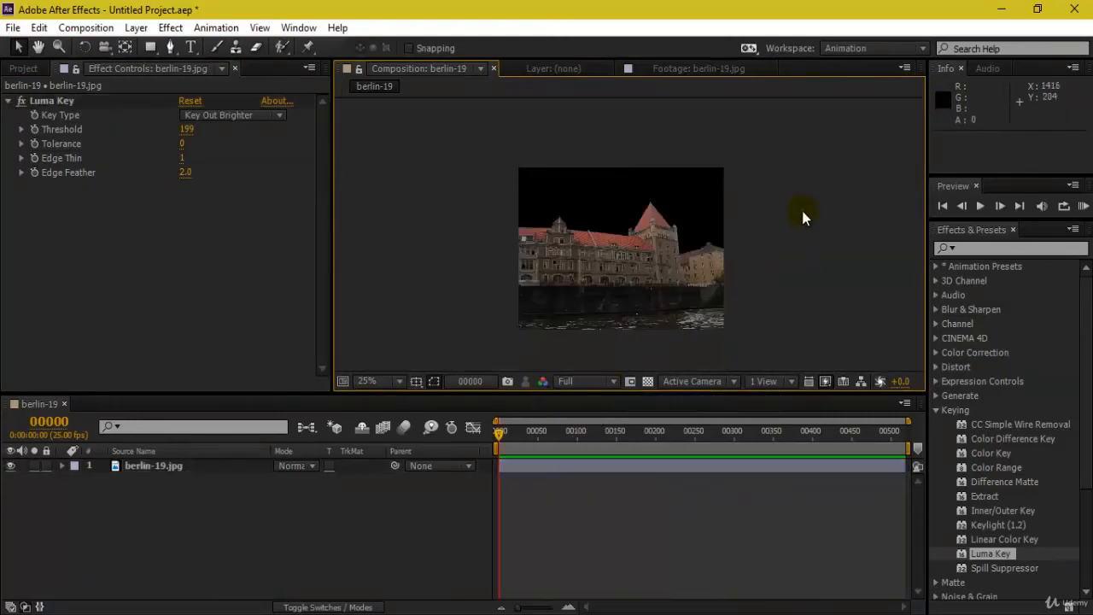
scroll(792, 225, "up", 4)
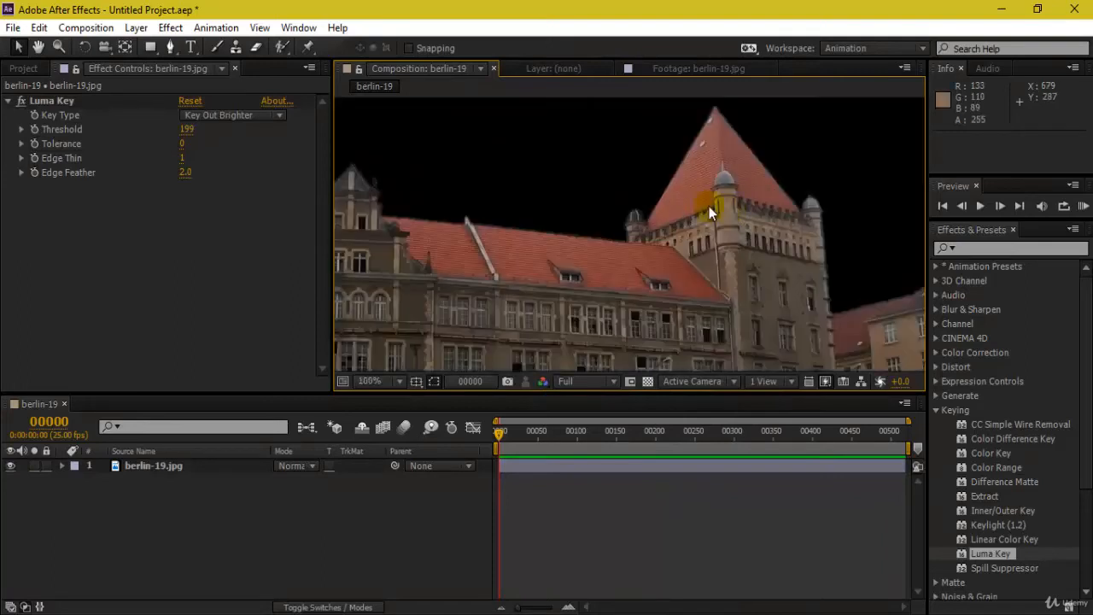
Bring the hdri-sky-051-thumb_1 image from the FOOTAGE folder into the berlin-19 composition beneath the building layer.
left_click(23, 68)
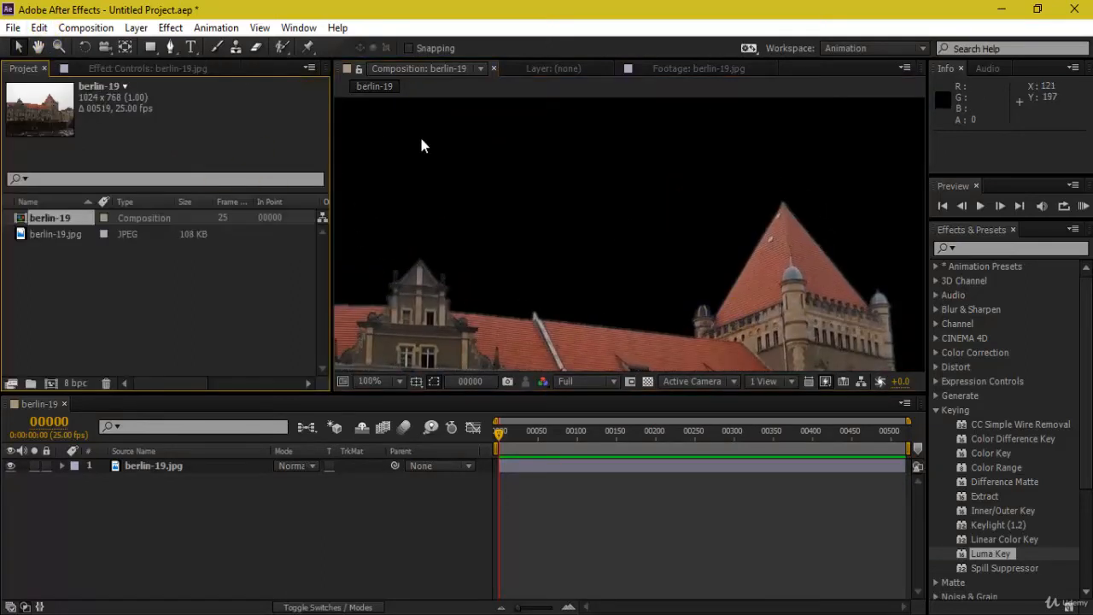
mouse_move(433, 602)
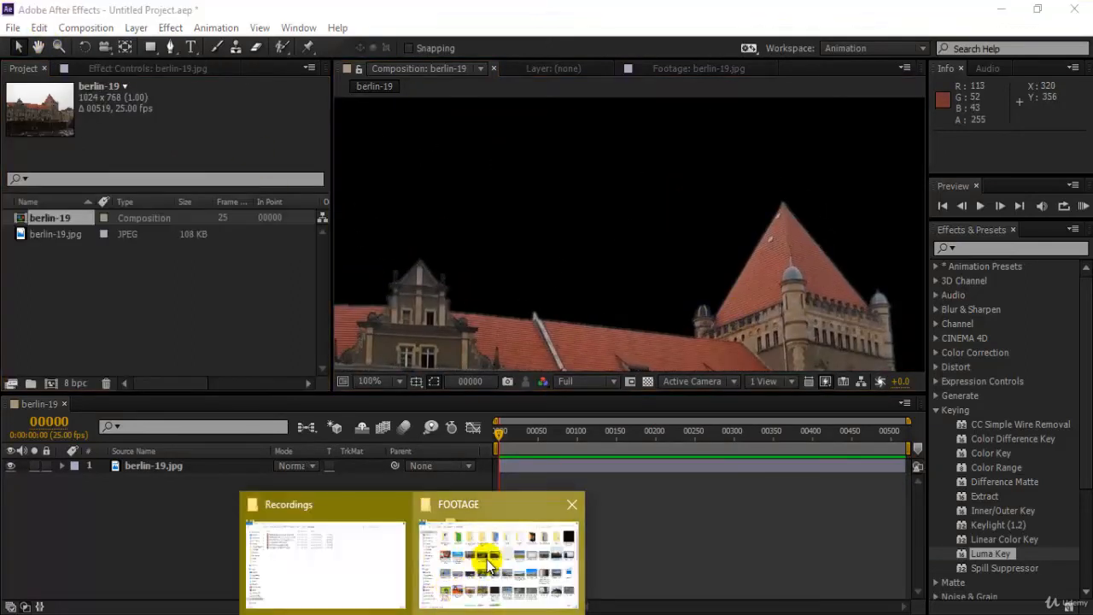
left_click(482, 555)
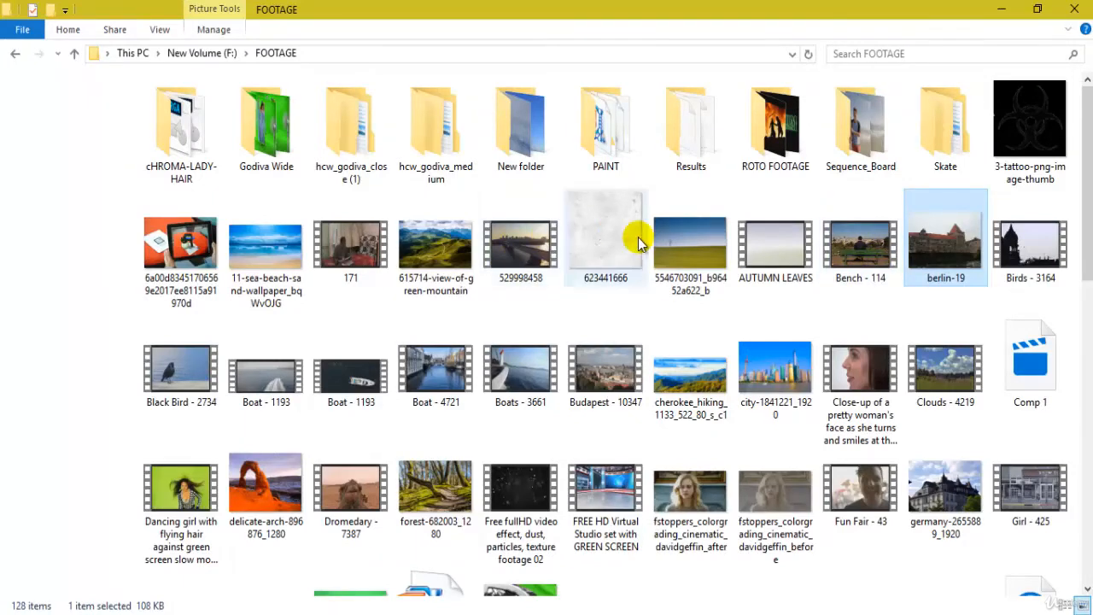
scroll(454, 390, "down", 3)
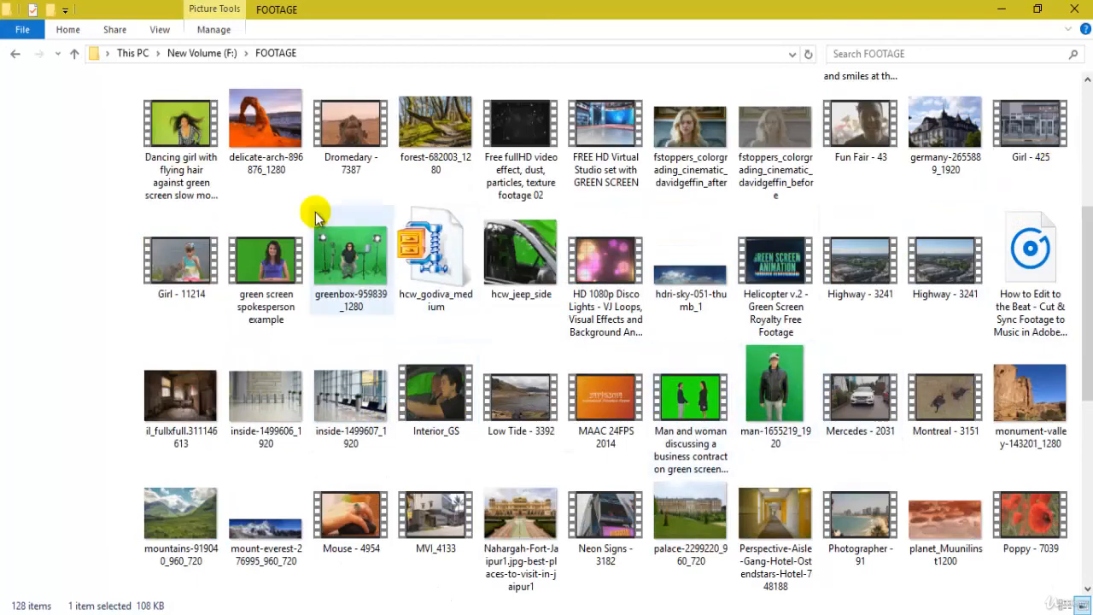
scroll(315, 212, "up", 3)
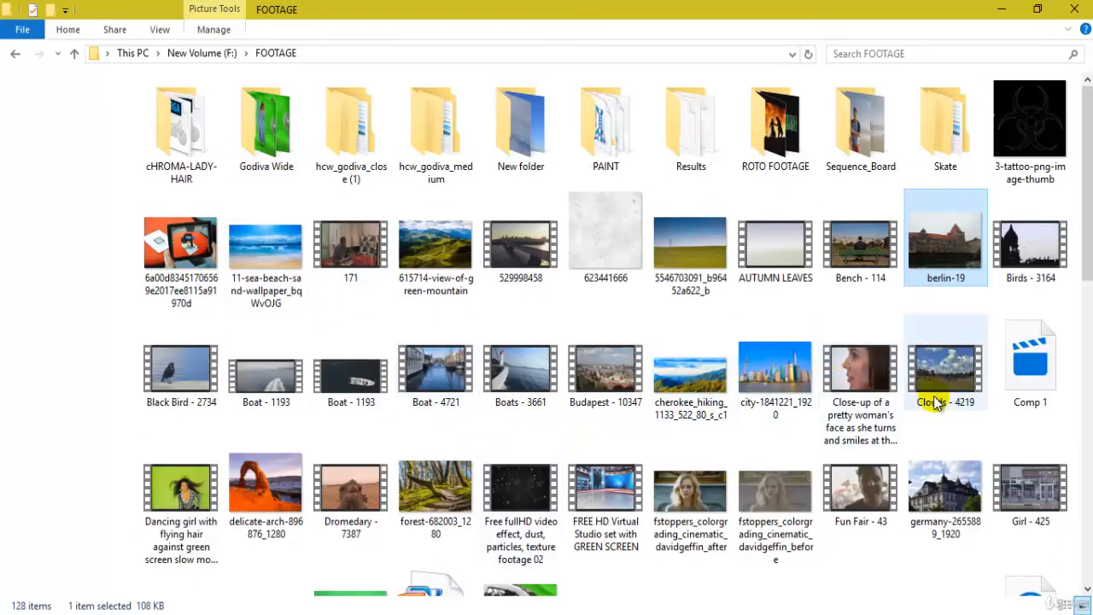
scroll(976, 512, "down", 3)
left_click_drag(707, 293, 163, 487)
Move the sky layer up behind the roofs and scale it to 294% so it fills the keyed area.
scroll(824, 280, "down", 2)
left_click_drag(808, 283, 807, 165)
key("s")
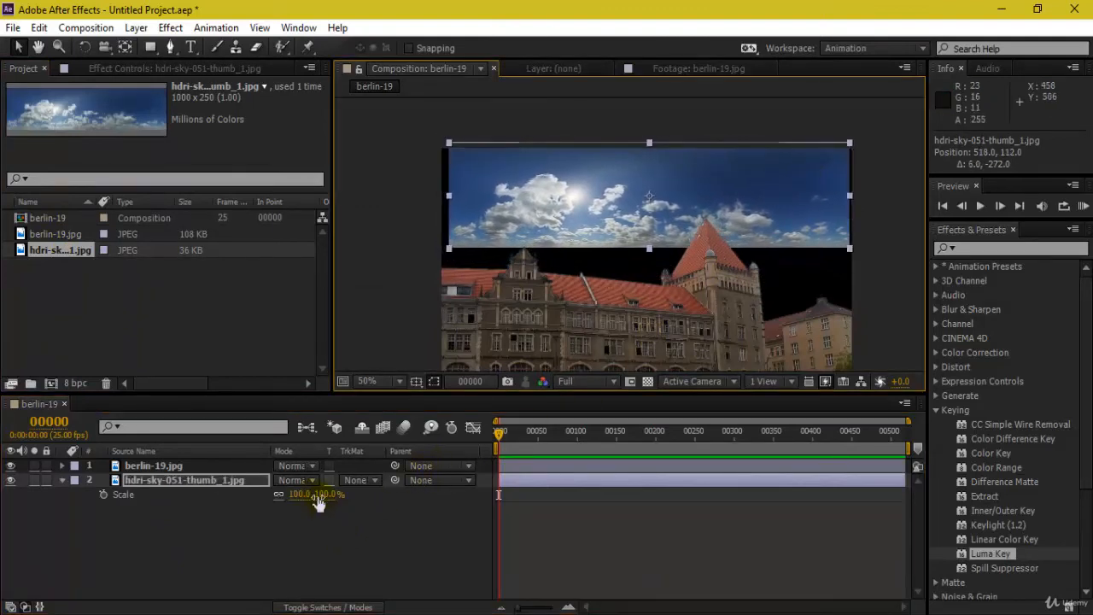
left_click_drag(295, 494, 443, 485)
left_click_drag(801, 267, 776, 157)
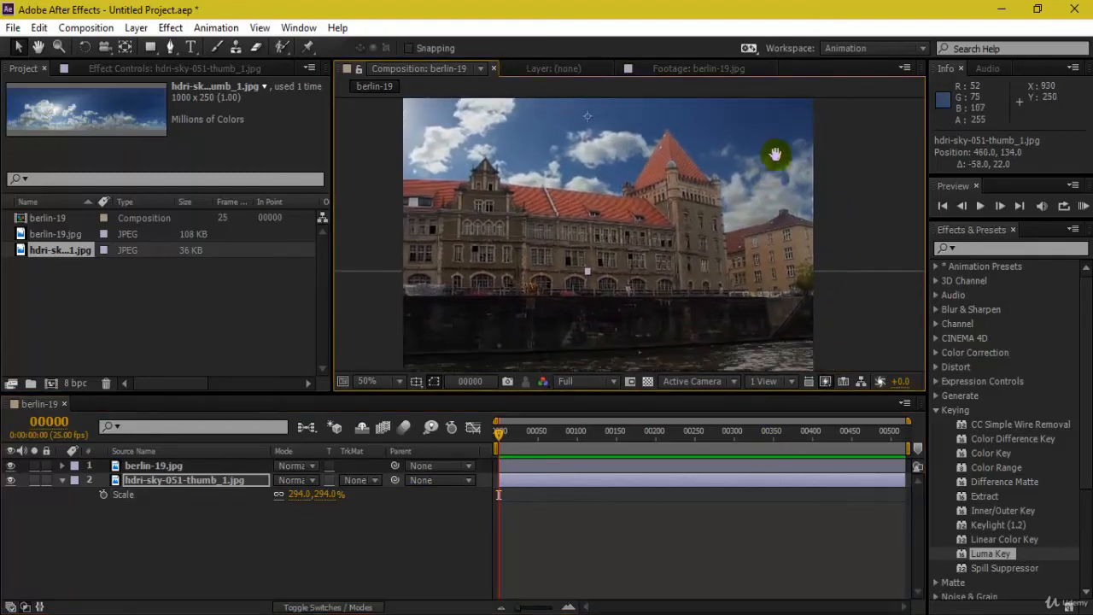
scroll(690, 238, "down", 2)
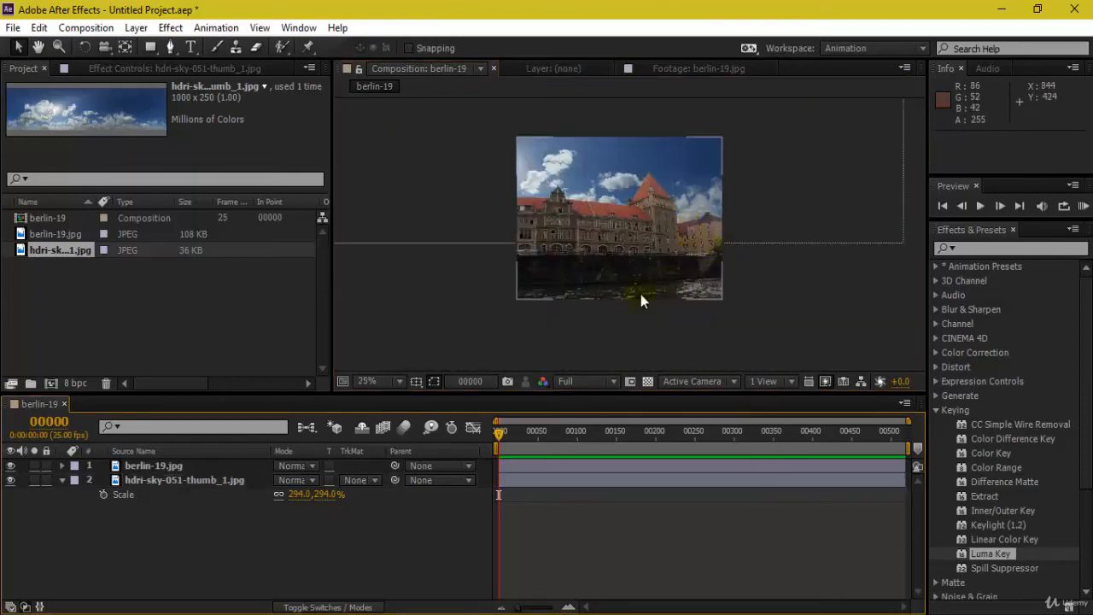
Compare the original berlin-19.jpg footage with the composite containing the new sky.
double_click(55, 238)
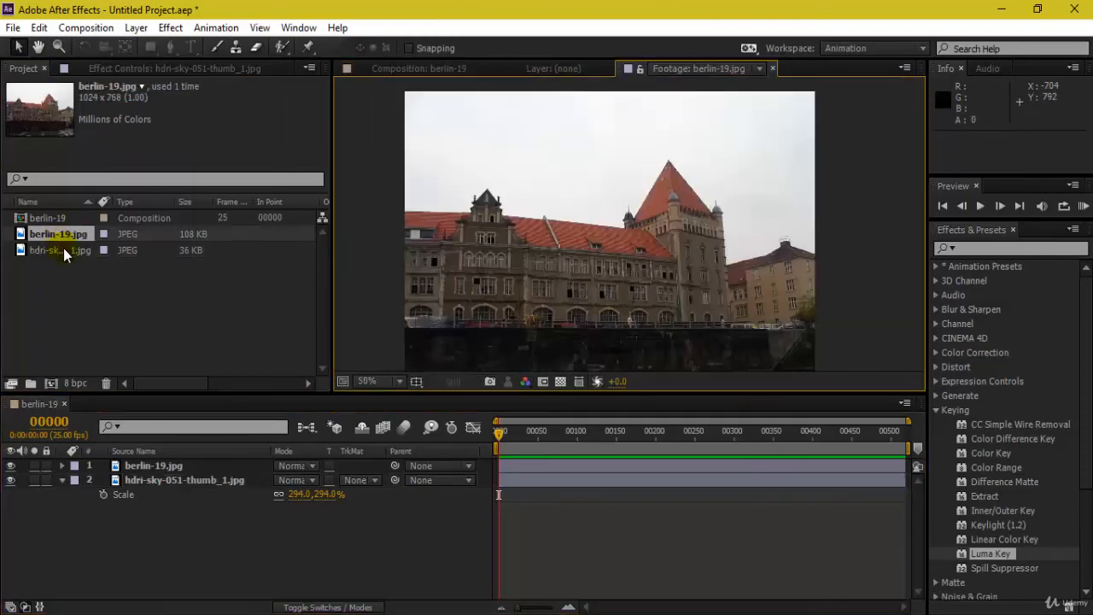
left_click(536, 440)
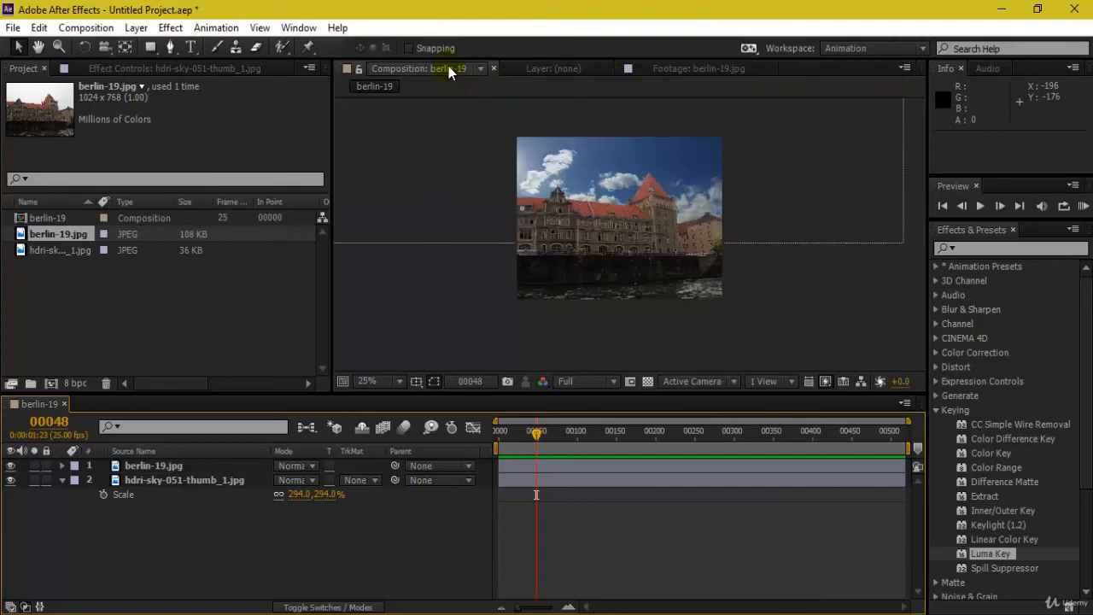
scroll(741, 276, "up", 2)
left_click_drag(771, 224, 787, 307)
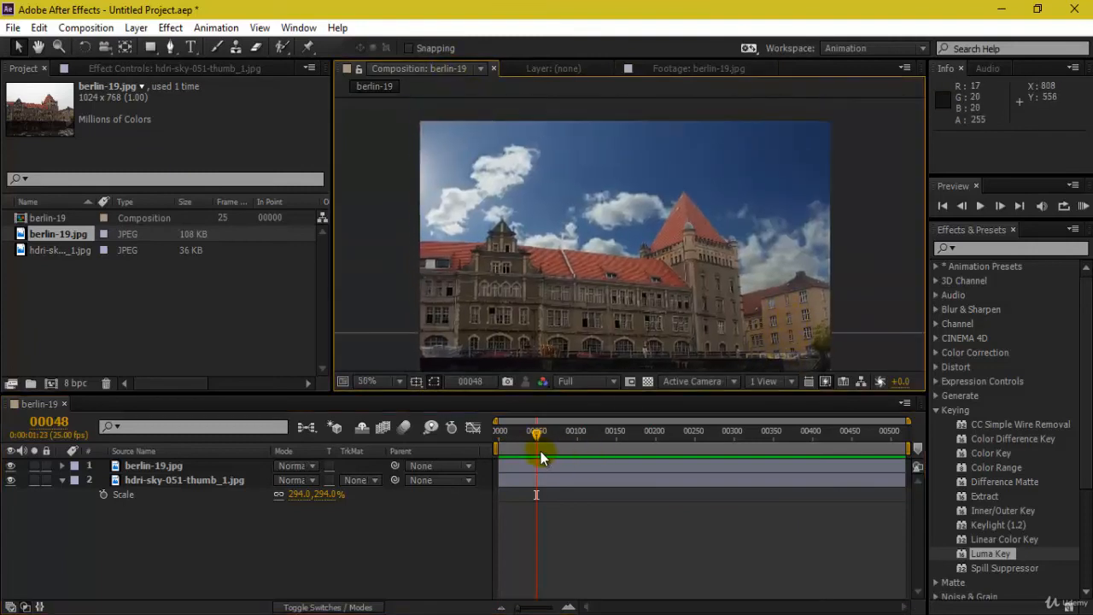
Apply the Curves effect to the berlin-19.jpg layer, trying a slight midtone brightening and undoing it.
left_click(145, 467)
left_click(982, 247)
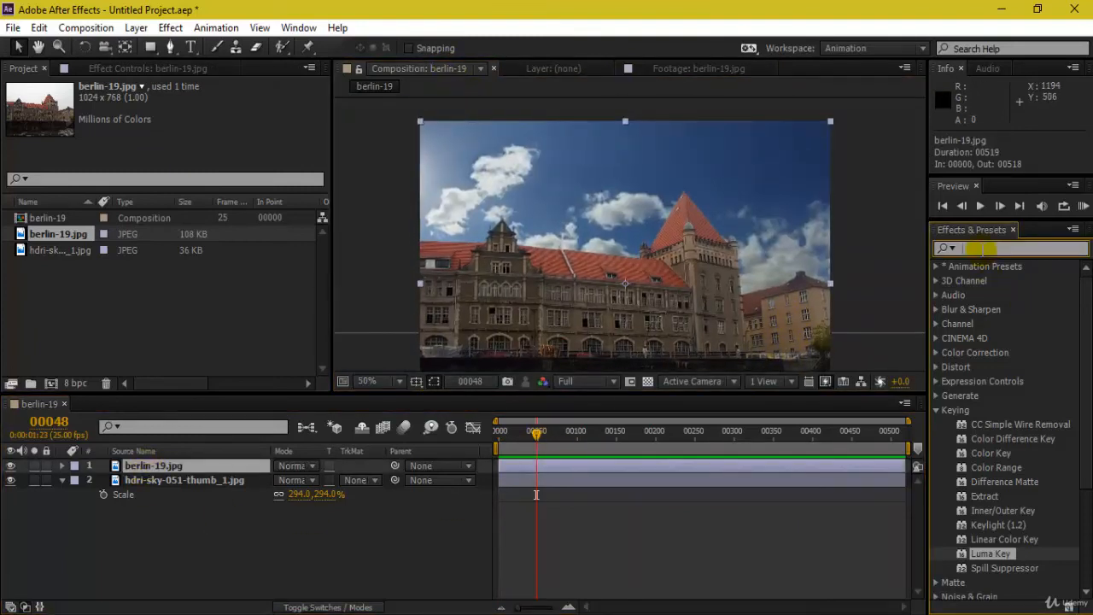
type("curv")
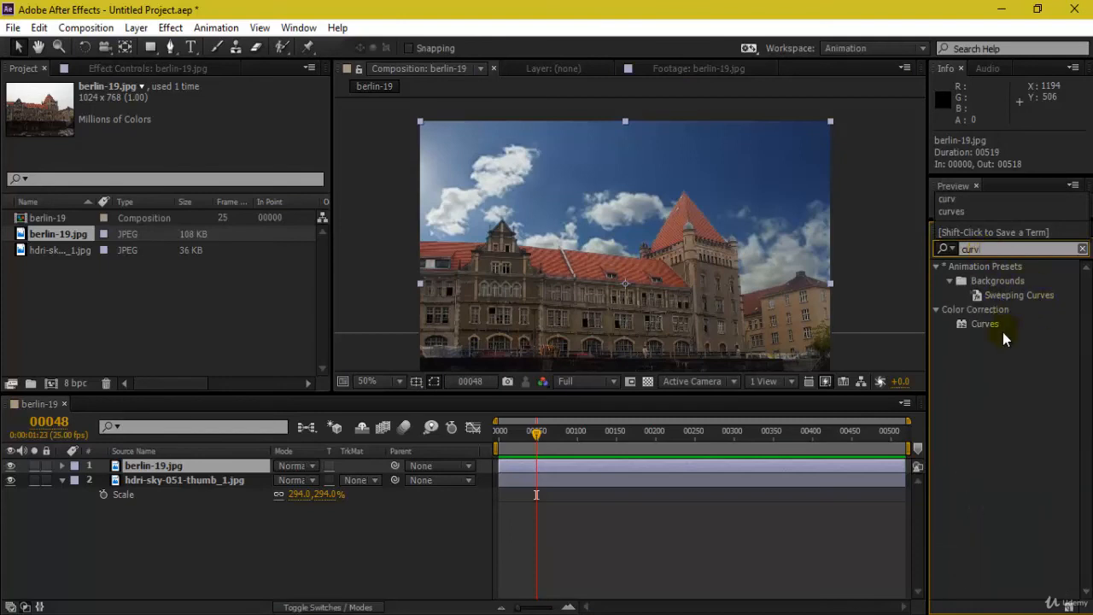
left_click_drag(993, 328, 171, 465)
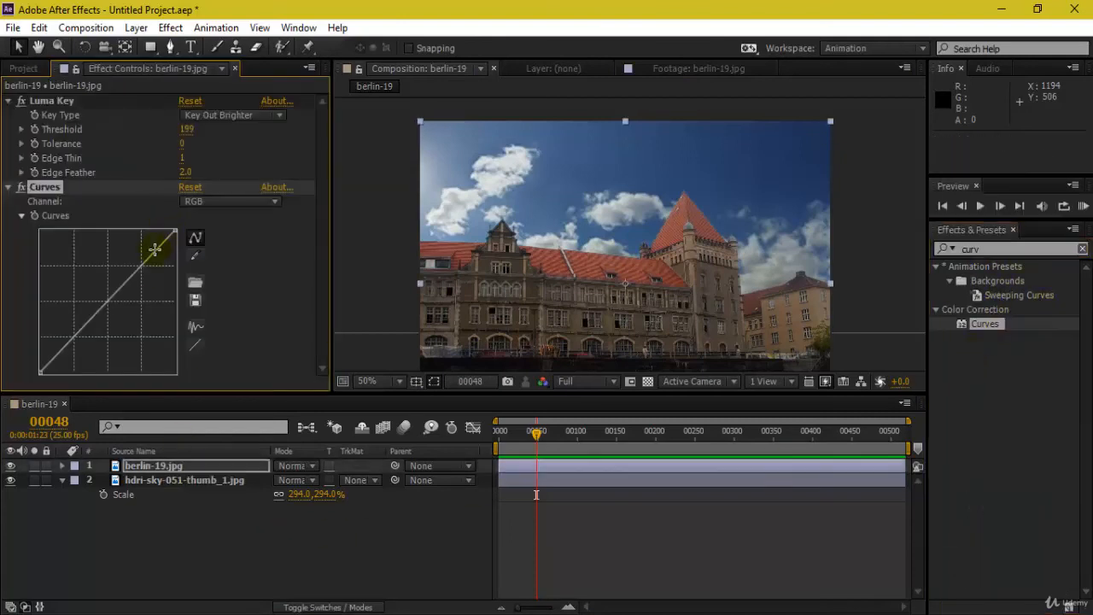
left_click_drag(100, 303, 100, 292)
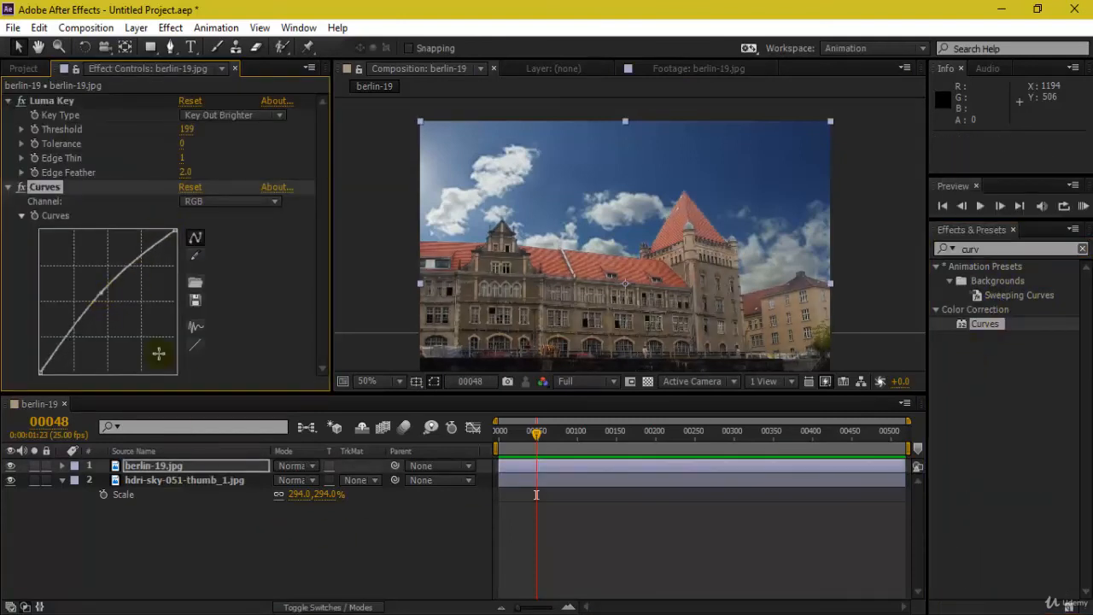
key("ctrl+z")
Move the Curves effect from the building layer to the sky layer and raise its RGB midtones to brighten the sky.
key("Delete")
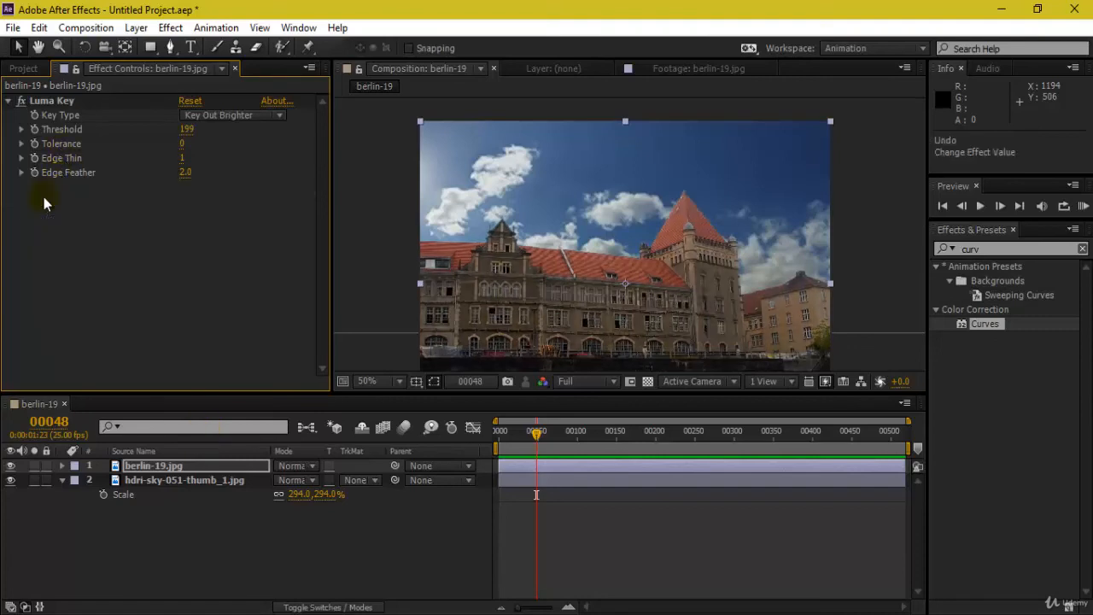
left_click(210, 480)
key("ctrl+v")
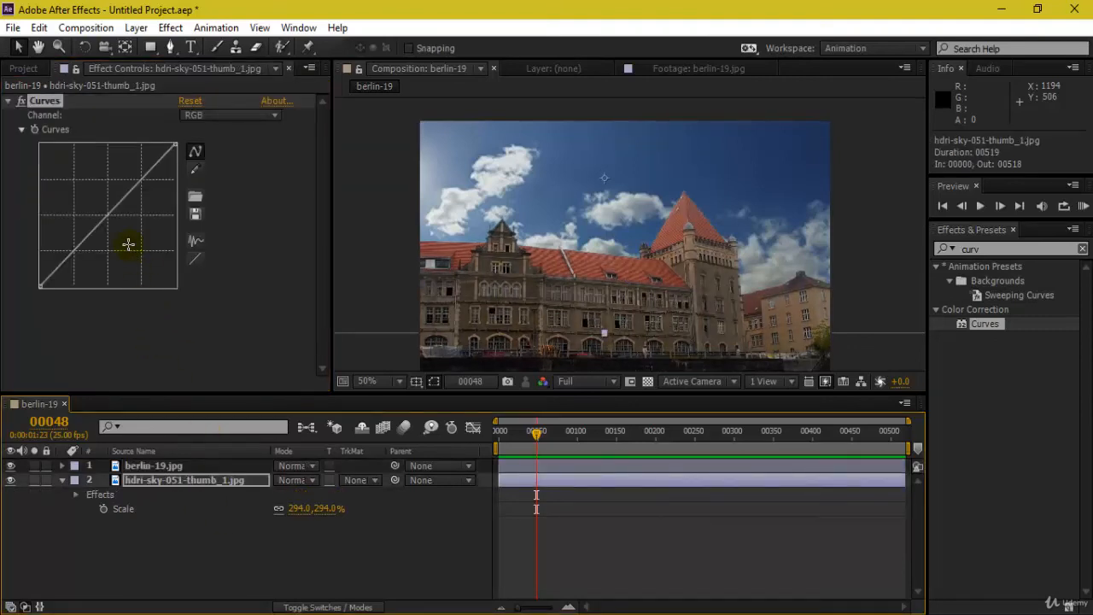
left_click_drag(108, 215, 92, 204)
left_click(549, 542)
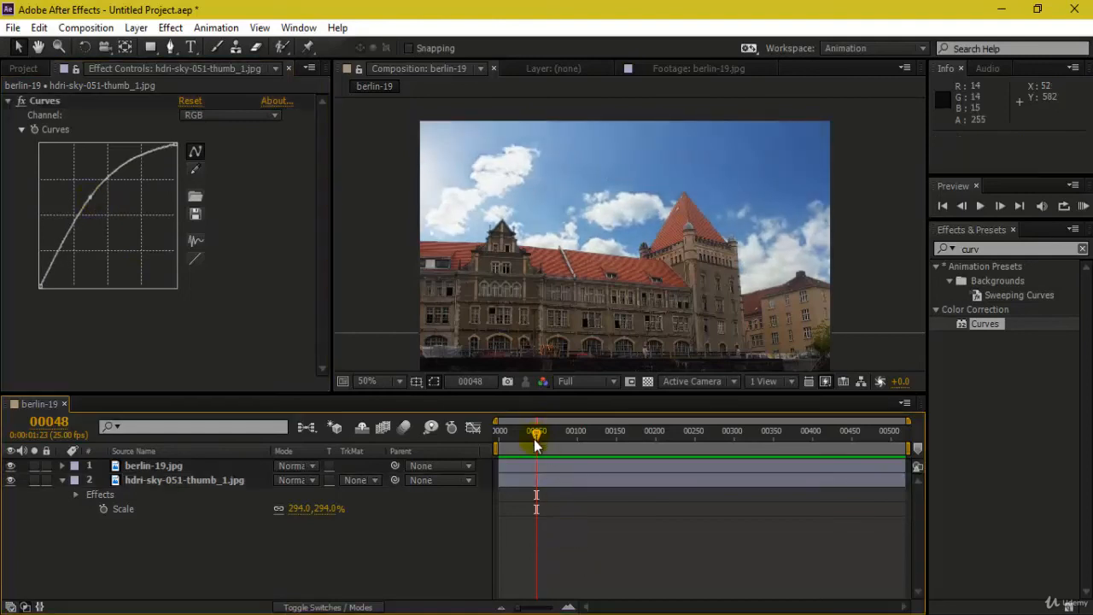
Return the playhead to frame 0 and clear the effects search.
left_click_drag(536, 435, 497, 436)
left_click_drag(841, 261, 828, 281)
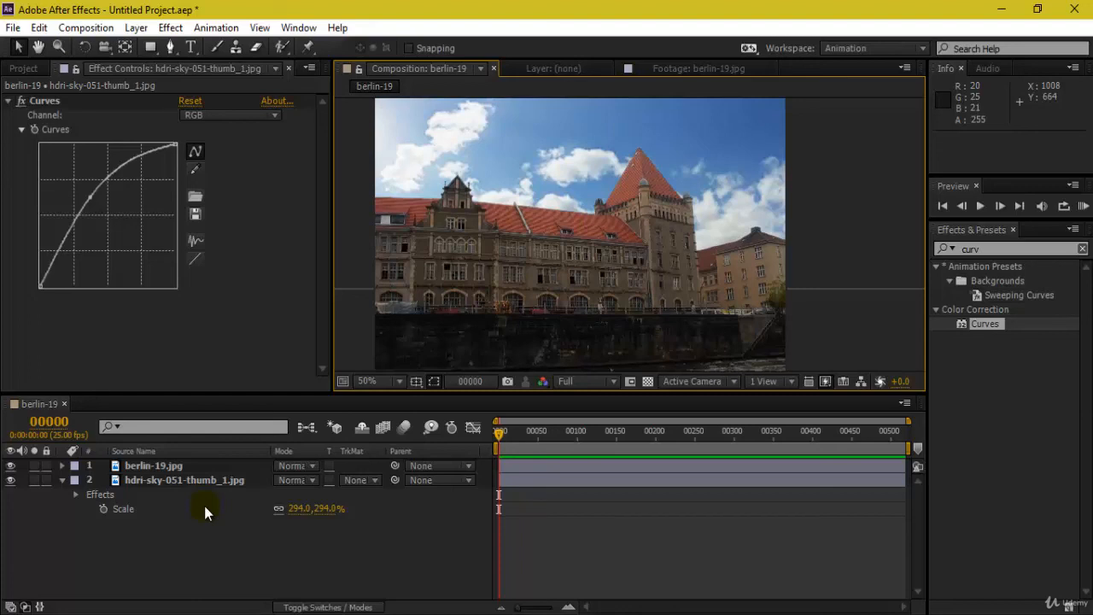
left_click(1007, 249)
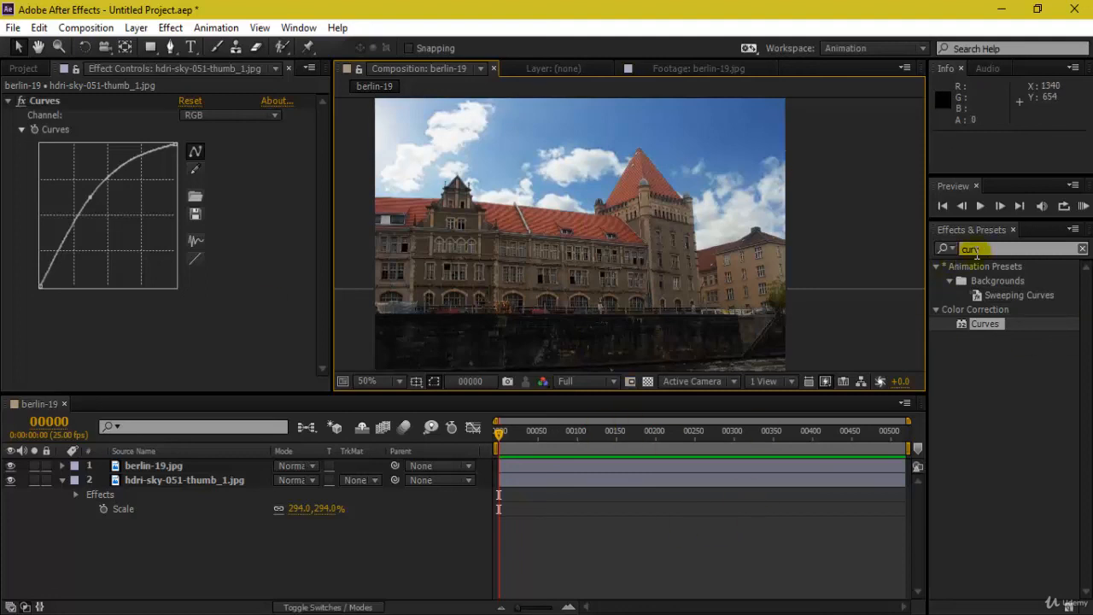
key("BackSpace")
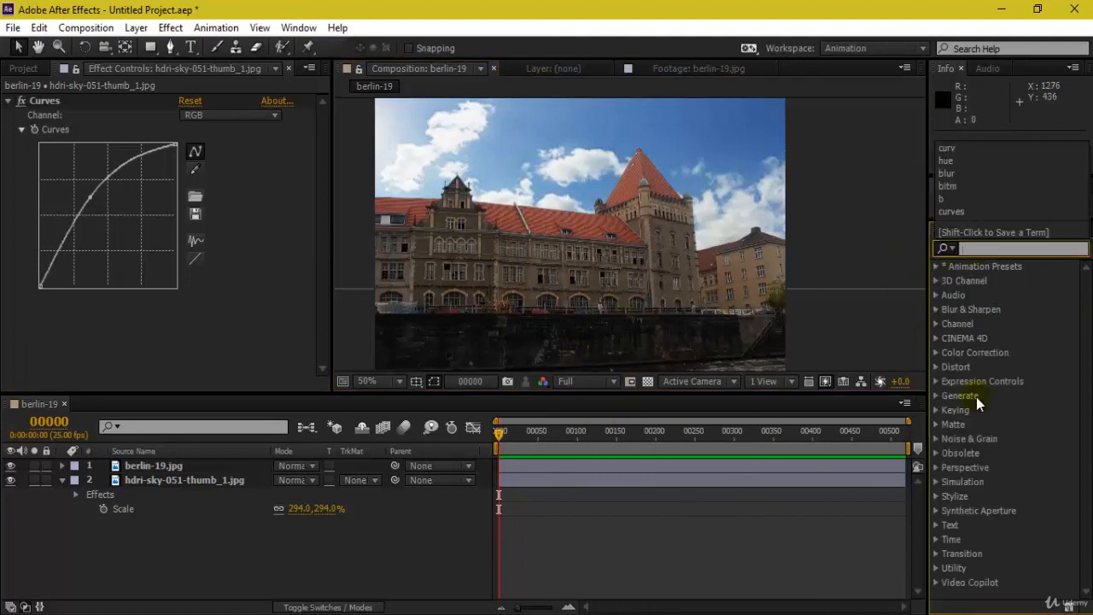